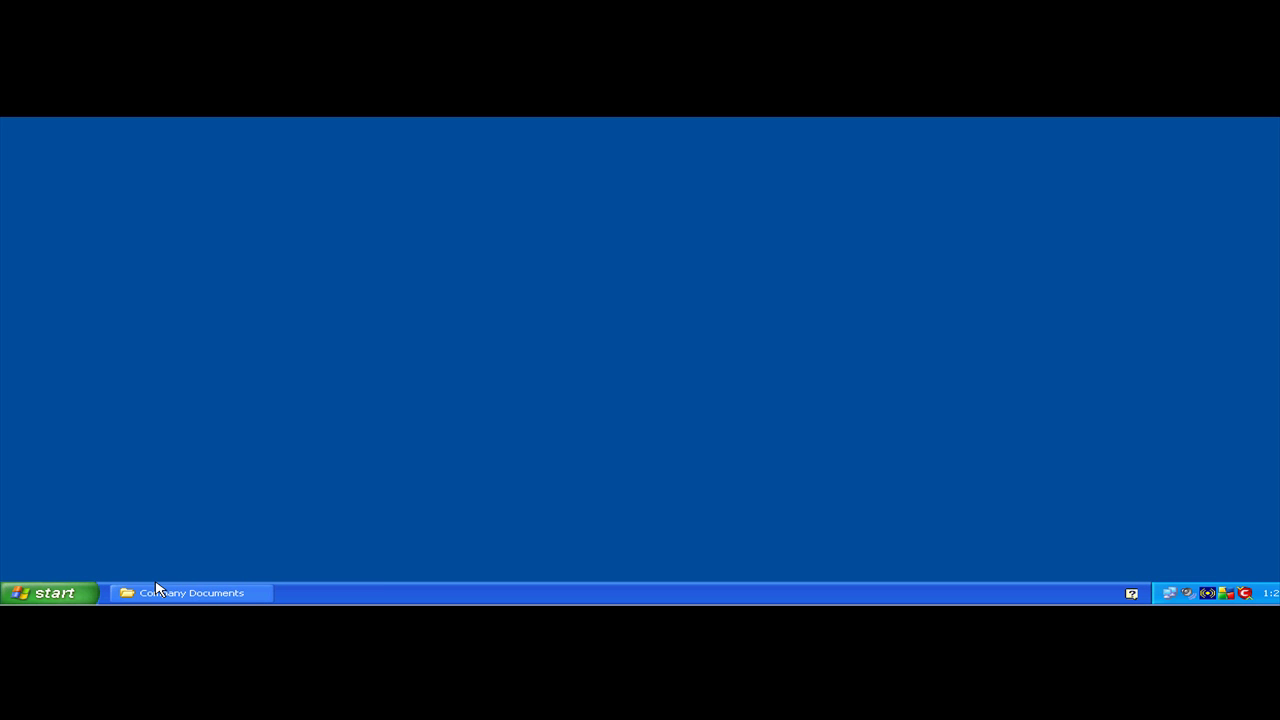
- Open the Start menu so the Control Panel entry is shown
{"action": "left_click", "coordinate": [63, 594]}
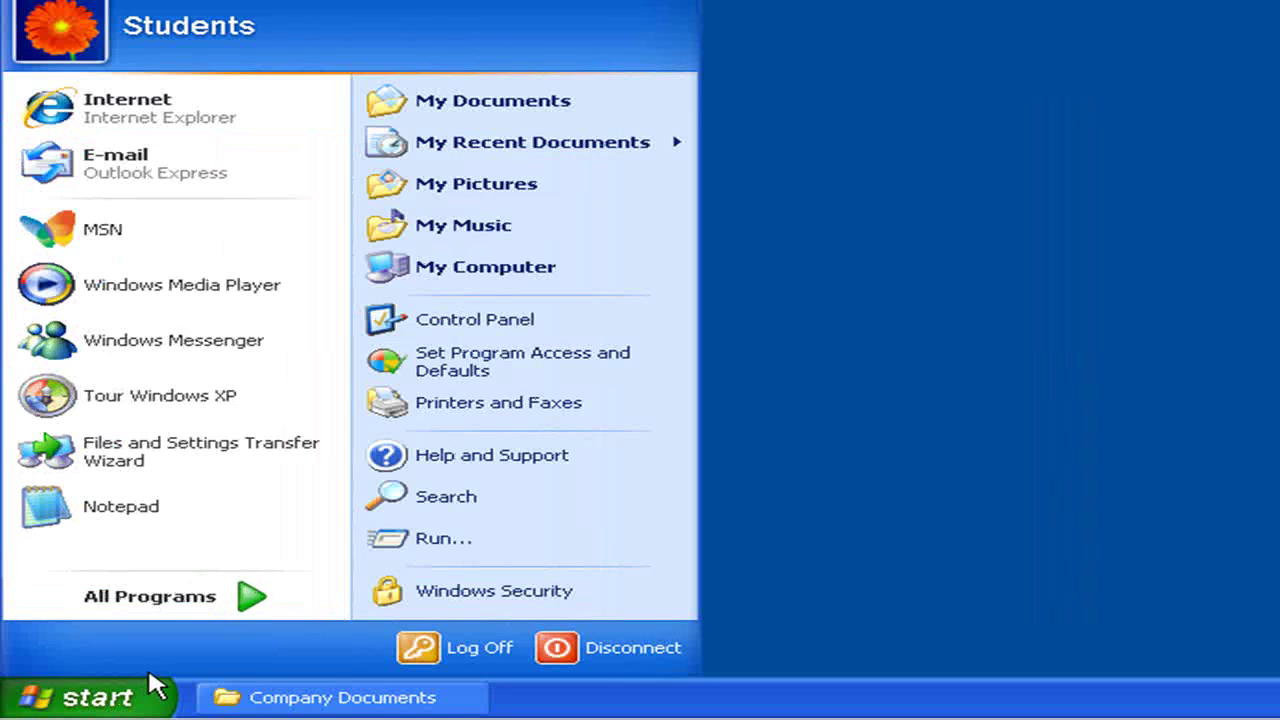
{"action": "mouse_move", "coordinate": [300, 592]}
- Launch Computer Management from Control Panel and show the local user accounts
{"action": "left_click", "coordinate": [510, 320]}
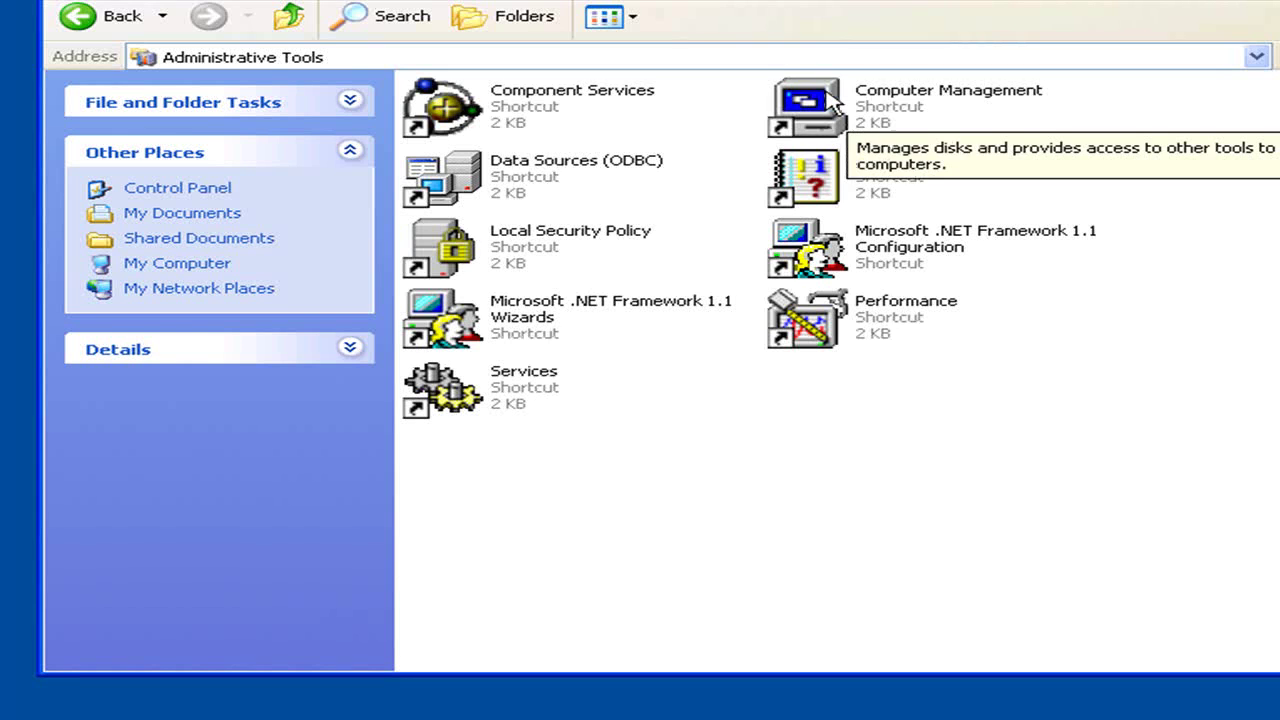
{"action": "double_click", "coordinate": [831, 103]}
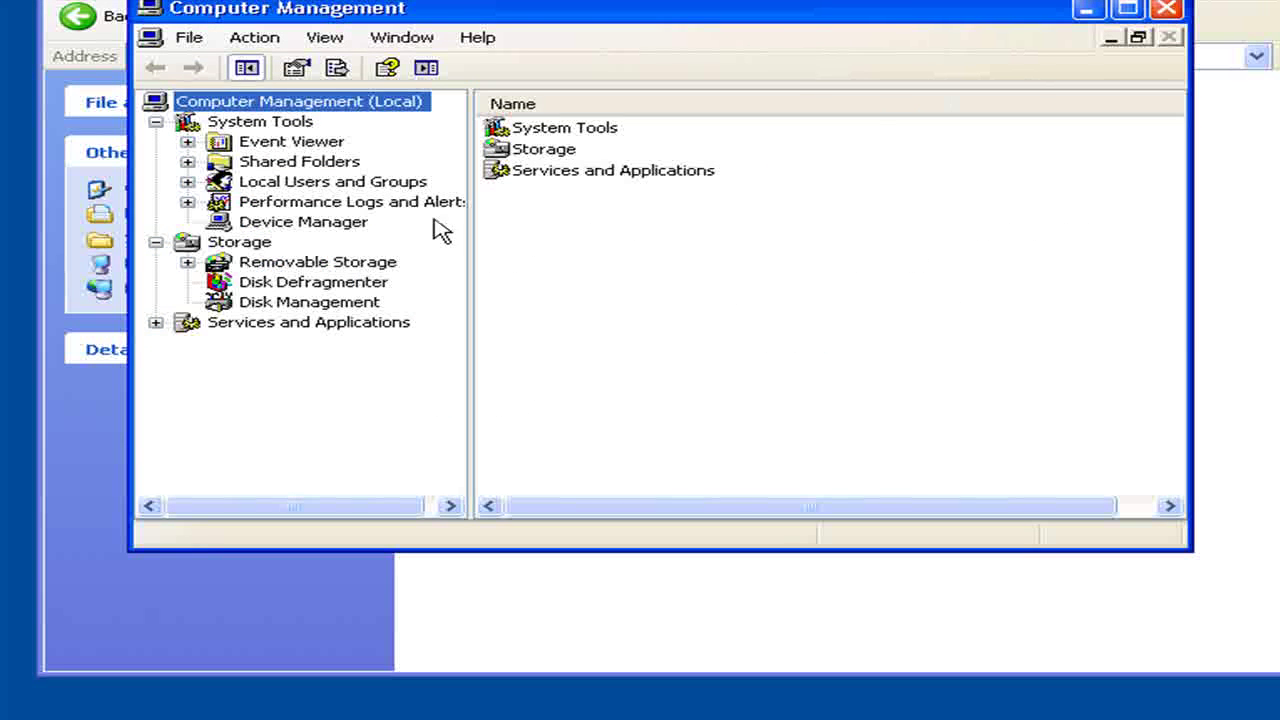
{"action": "left_click", "coordinate": [188, 182]}
{"action": "left_click", "coordinate": [278, 203]}
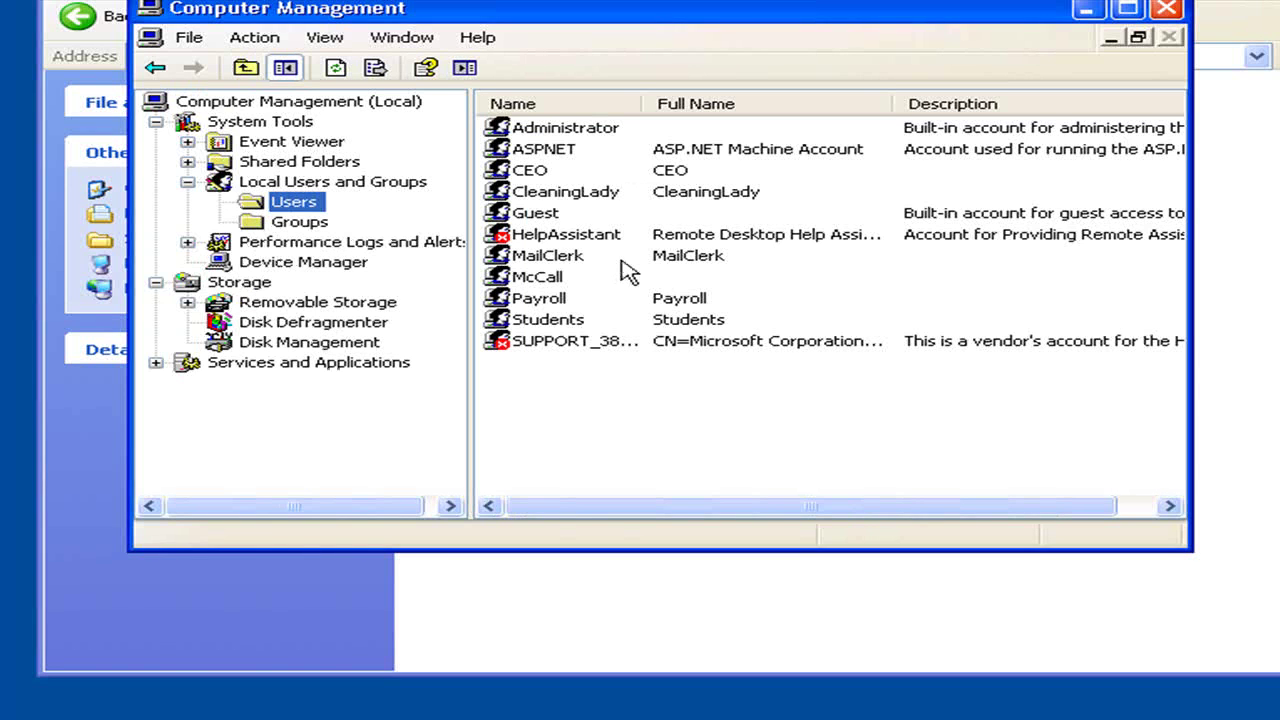
- Browse the CEO, CleaningLady, MailClerk and Payroll accounts, then list the local groups
{"action": "left_click", "coordinate": [627, 392]}
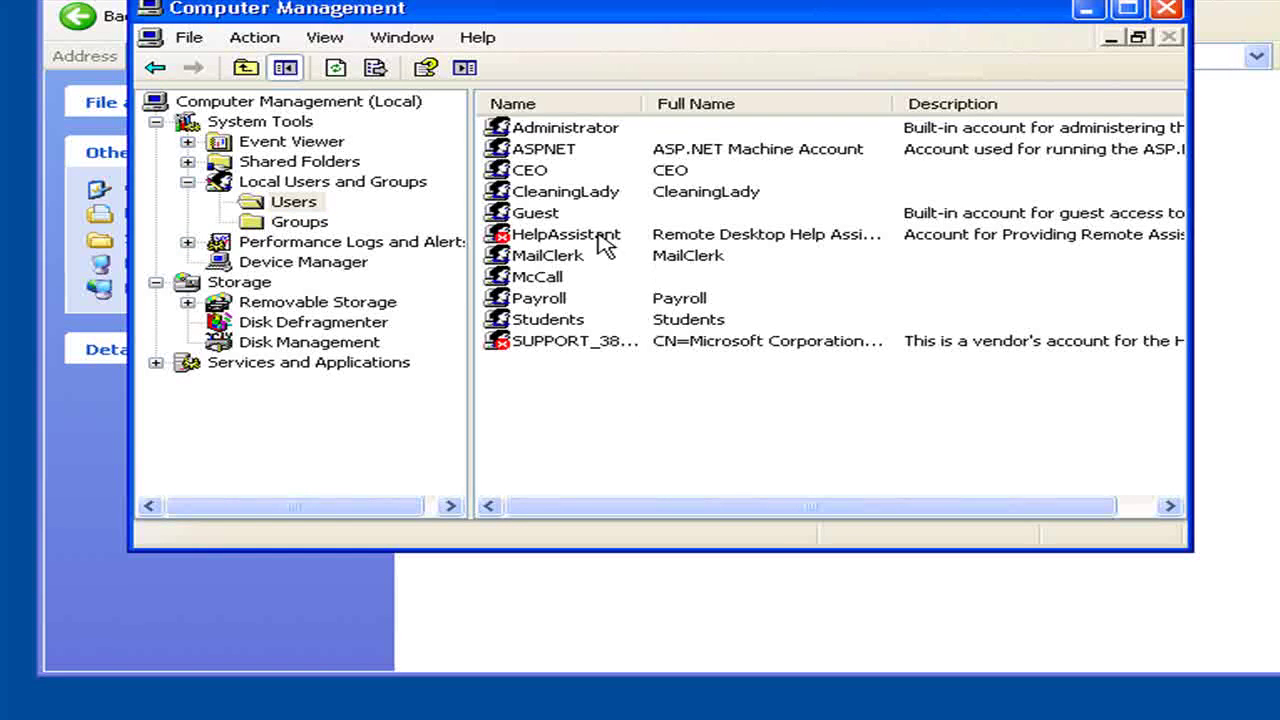
{"action": "left_click", "coordinate": [546, 172]}
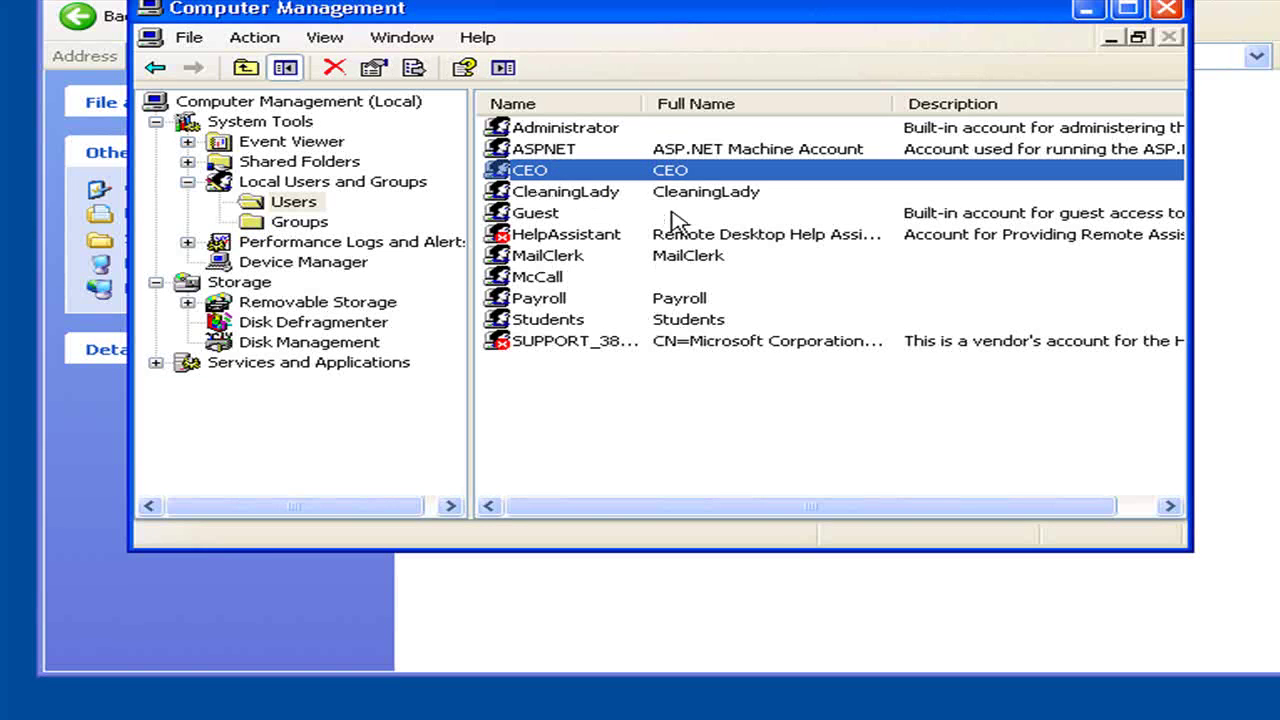
{"action": "left_click", "coordinate": [604, 196]}
{"action": "left_click", "coordinate": [567, 258]}
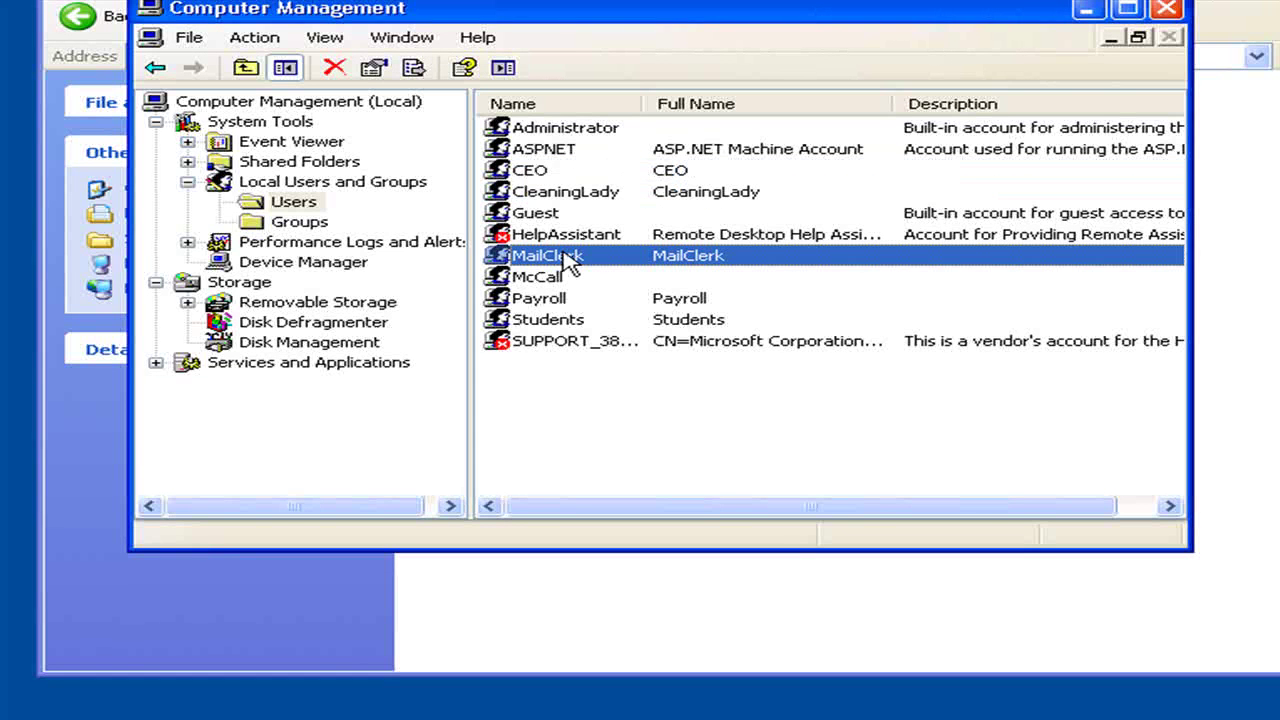
{"action": "left_click", "coordinate": [563, 297]}
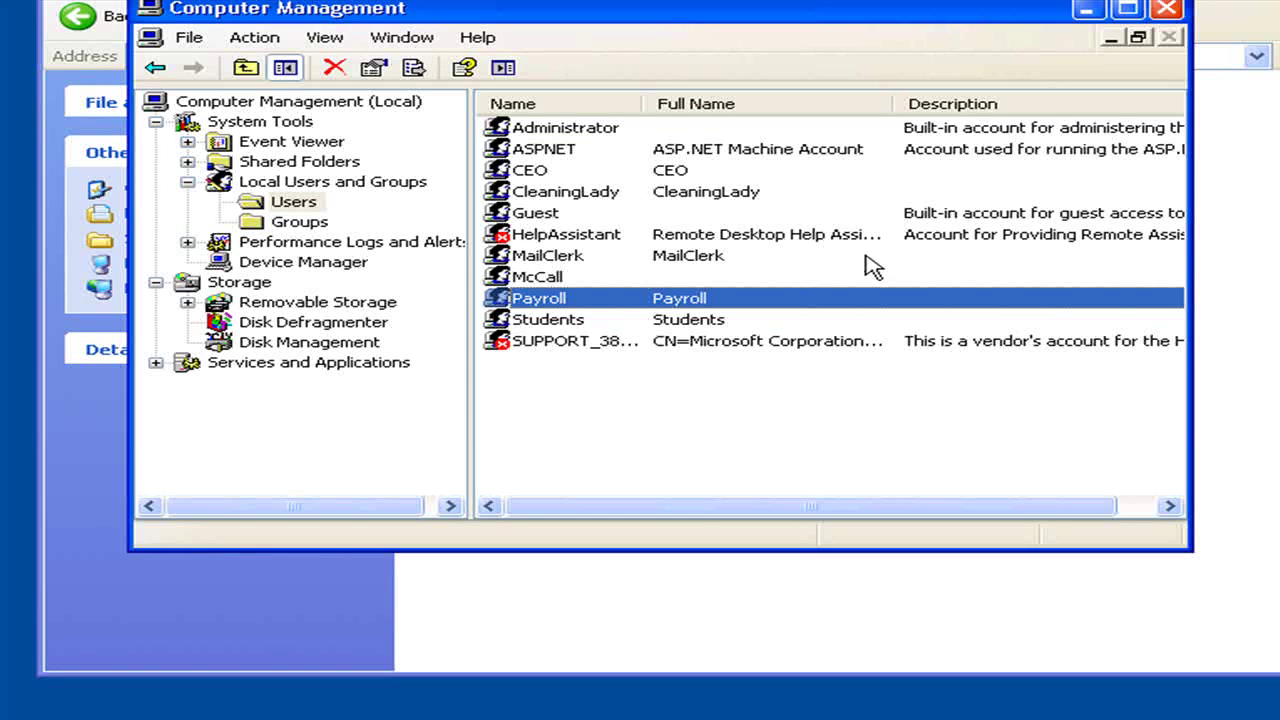
{"action": "left_click", "coordinate": [312, 222]}
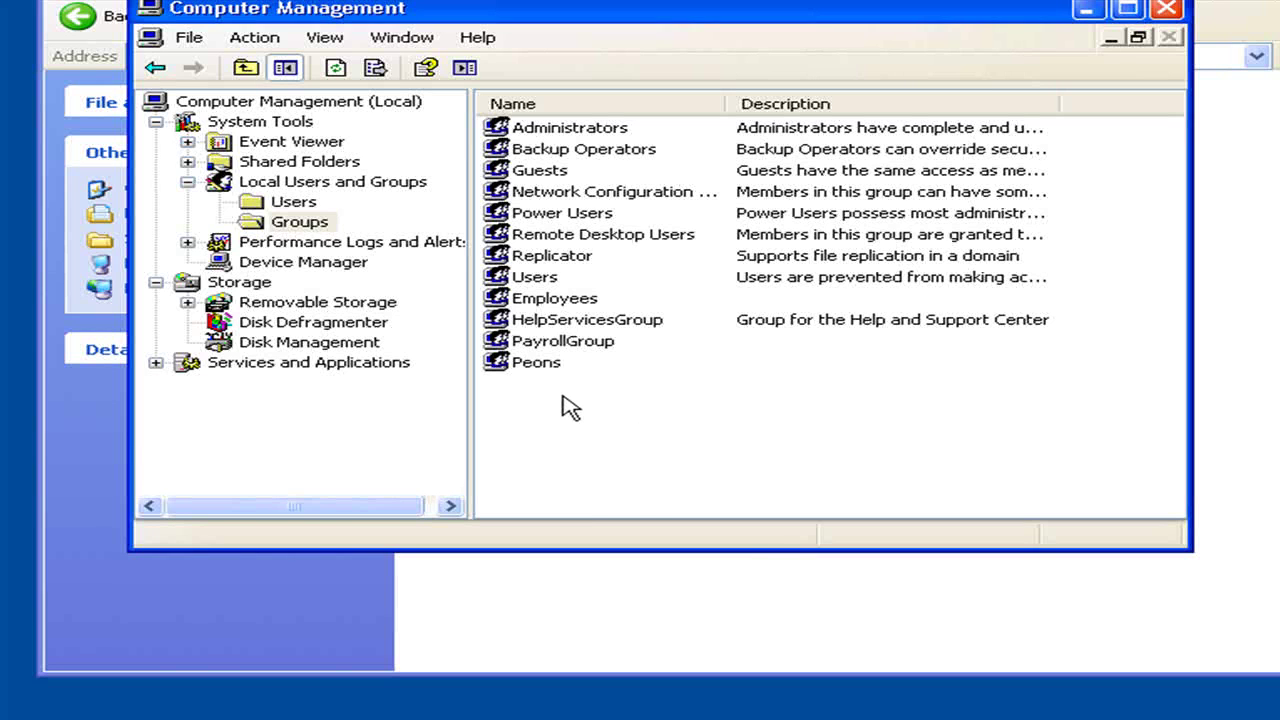
{"action": "right_click", "coordinate": [566, 400]}
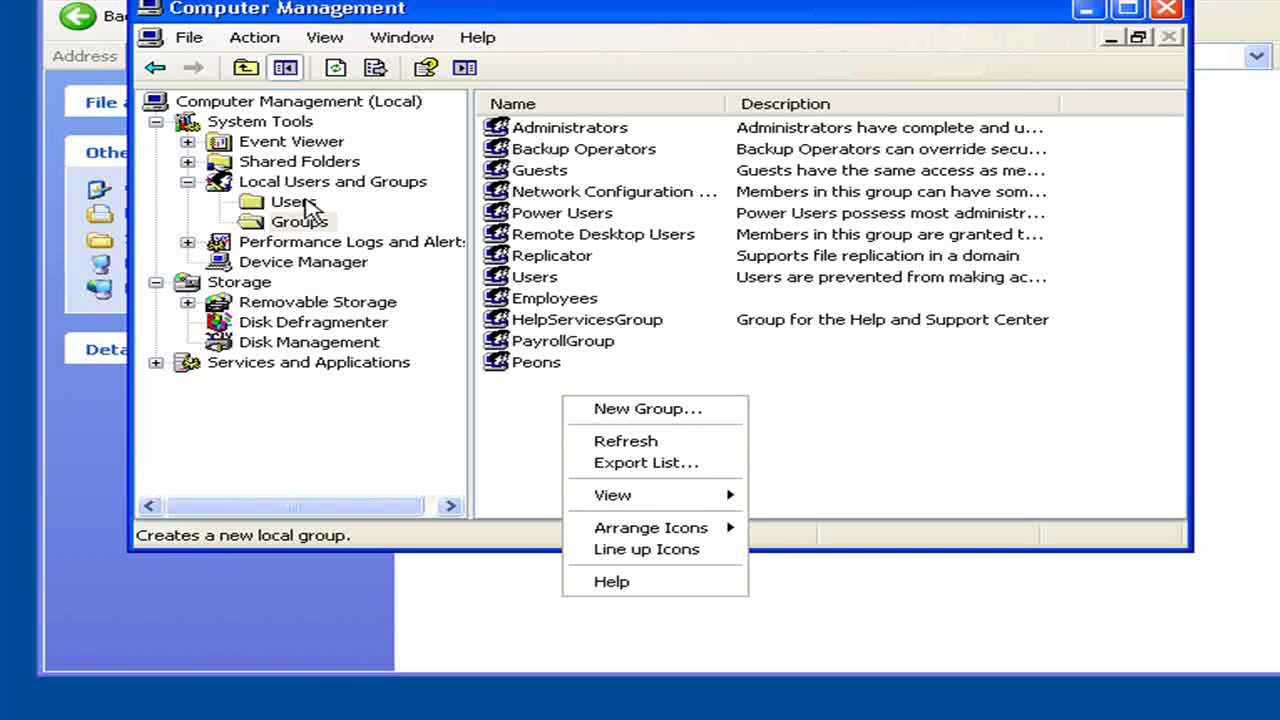
{"action": "left_click", "coordinate": [541, 421]}
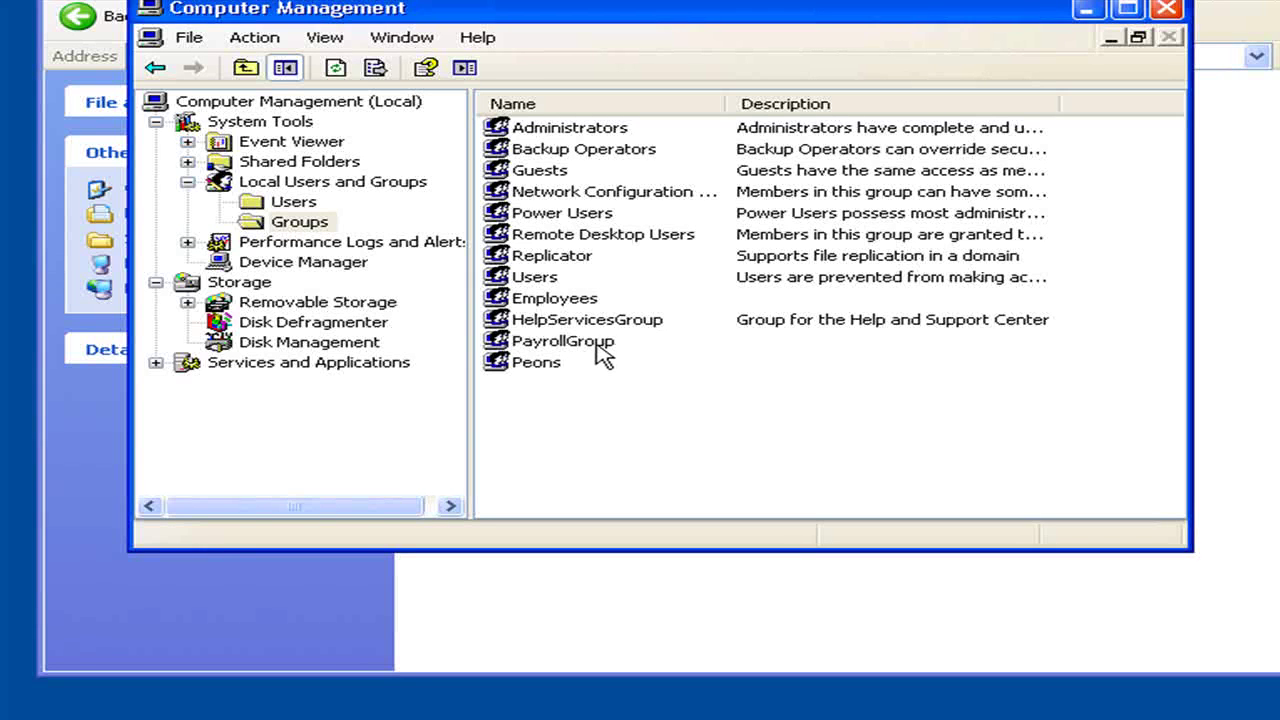
- Open PayrollGroup's properties and add the CEO account as a member
{"action": "left_click", "coordinate": [596, 344]}
{"action": "double_click", "coordinate": [596, 344]}
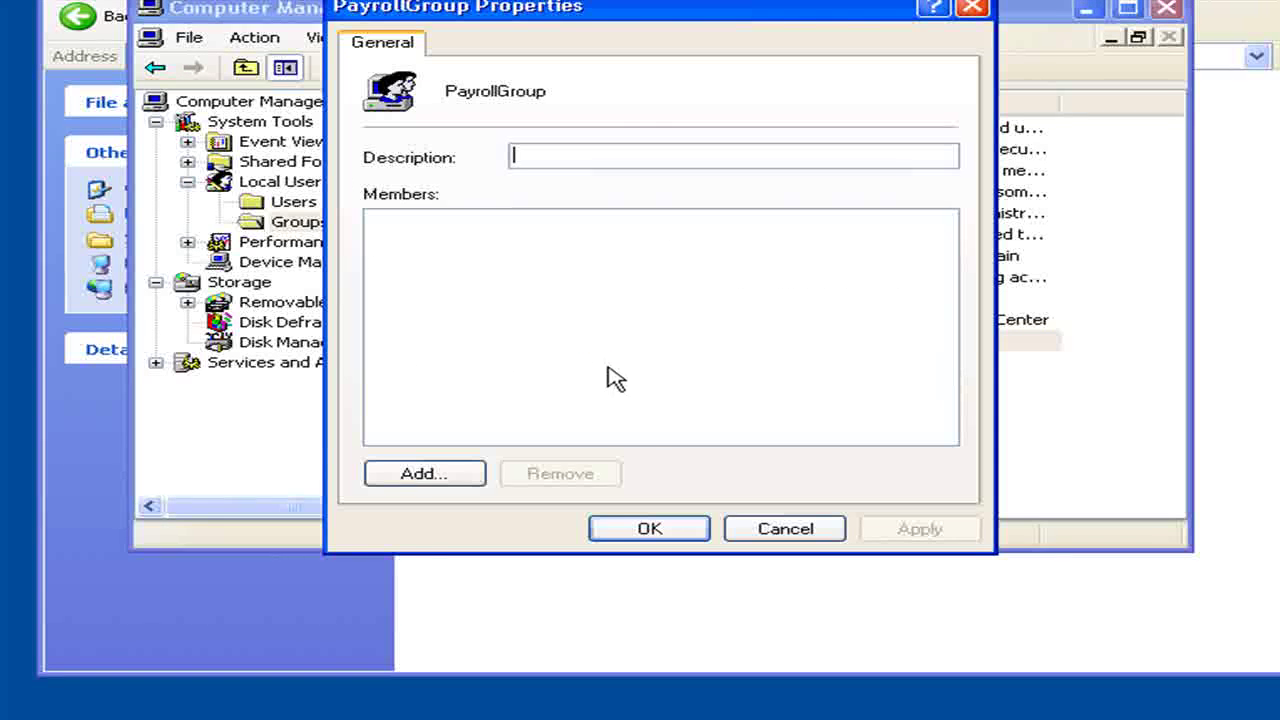
{"action": "left_click", "coordinate": [425, 474]}
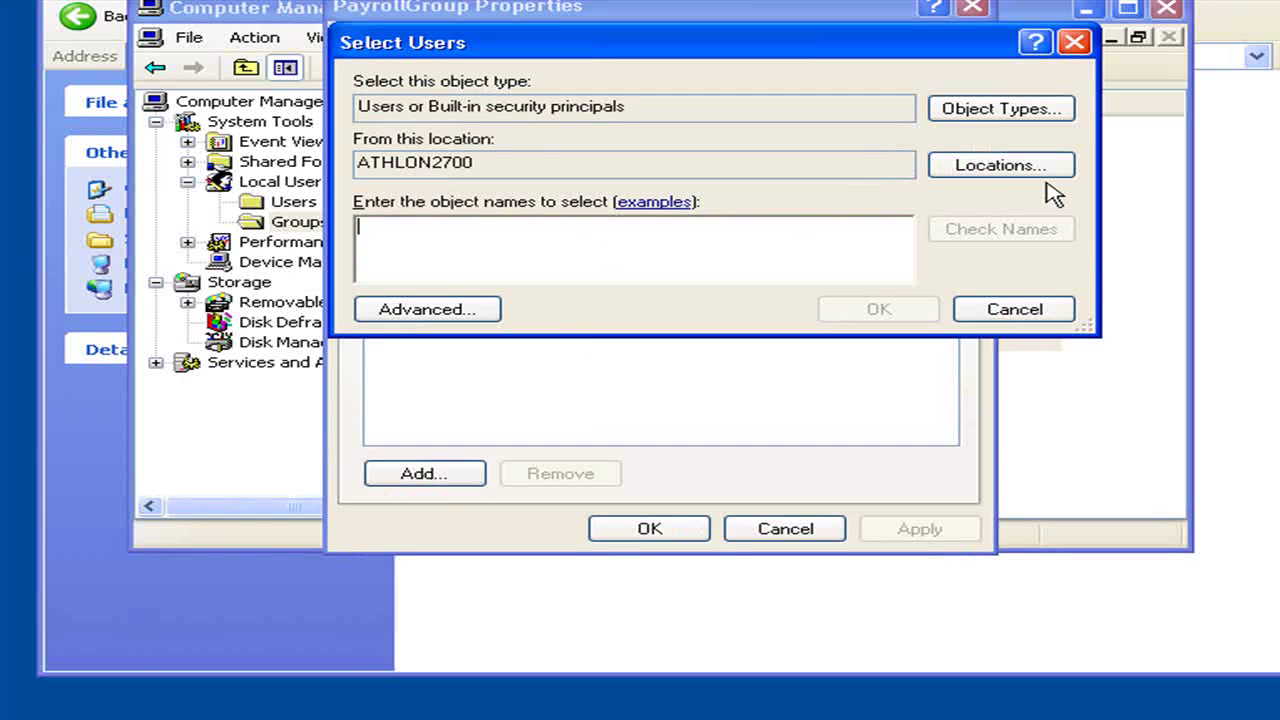
{"action": "type", "text": "CEO"}
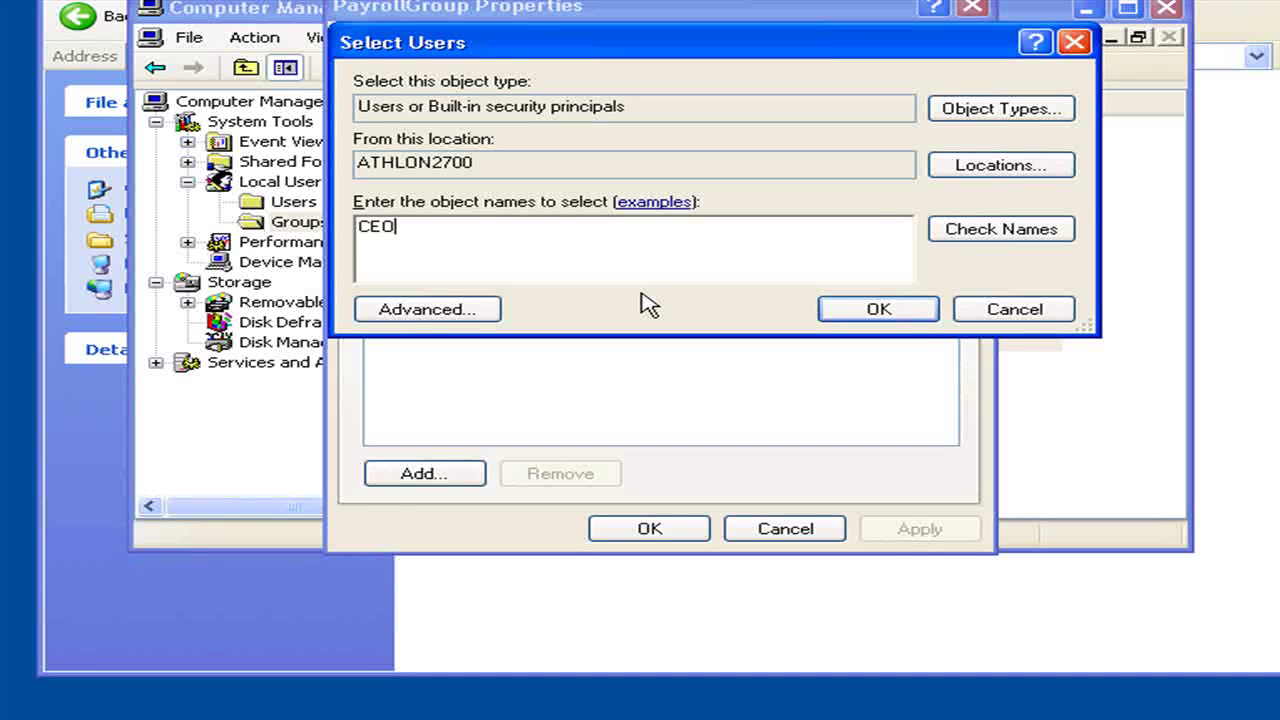
{"action": "left_click", "coordinate": [972, 229]}
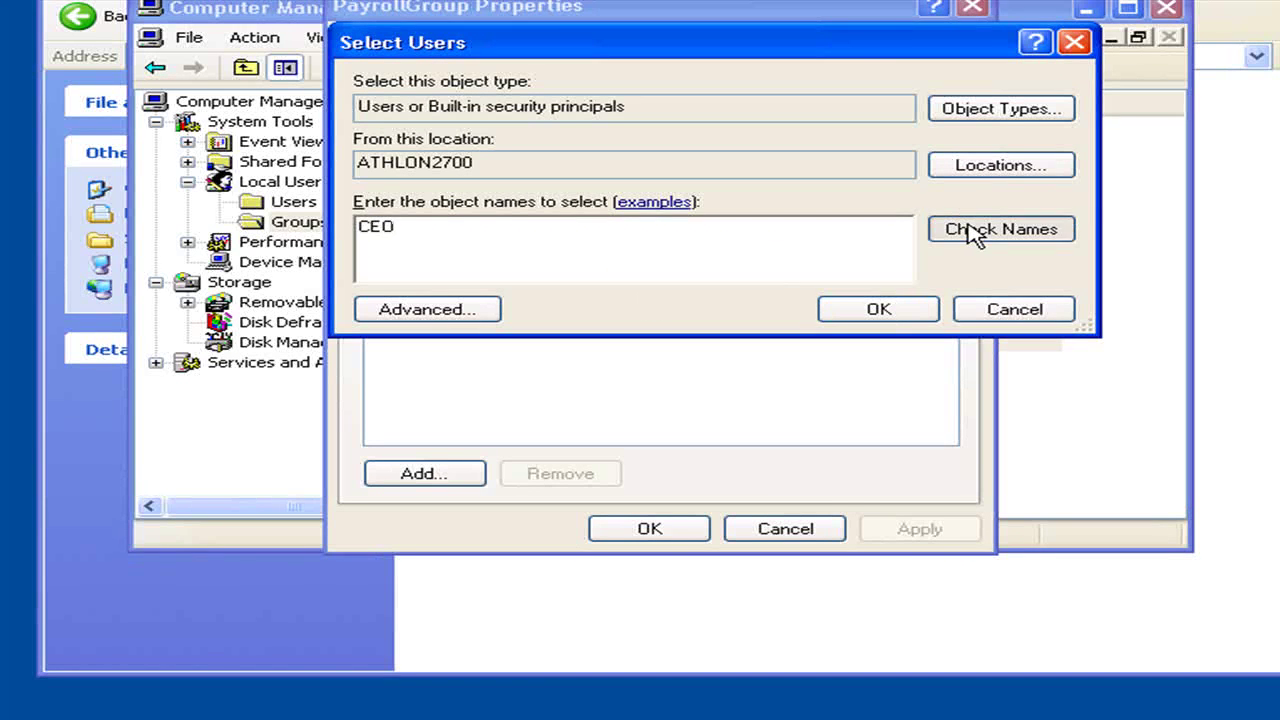
{"action": "left_click", "coordinate": [905, 310]}
- Add the Payroll account as a second member and save PayrollGroup's membership
{"action": "left_click", "coordinate": [426, 474]}
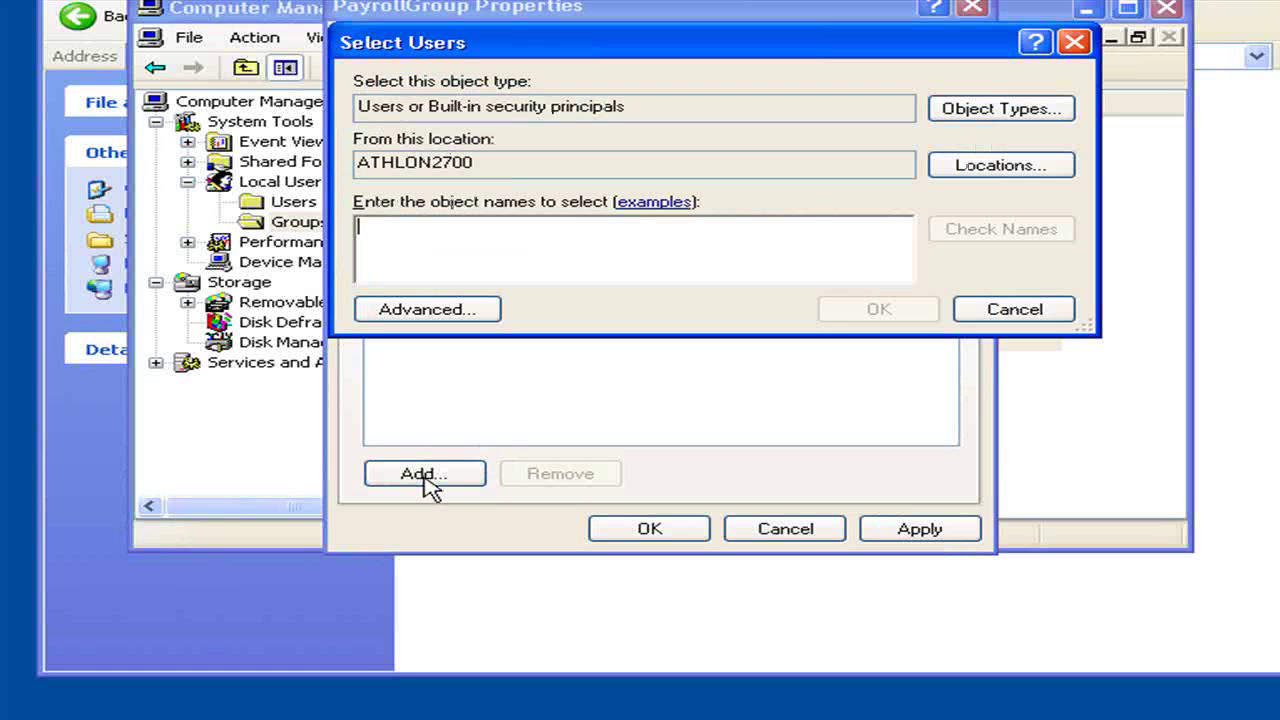
{"action": "type", "text": "payroll"}
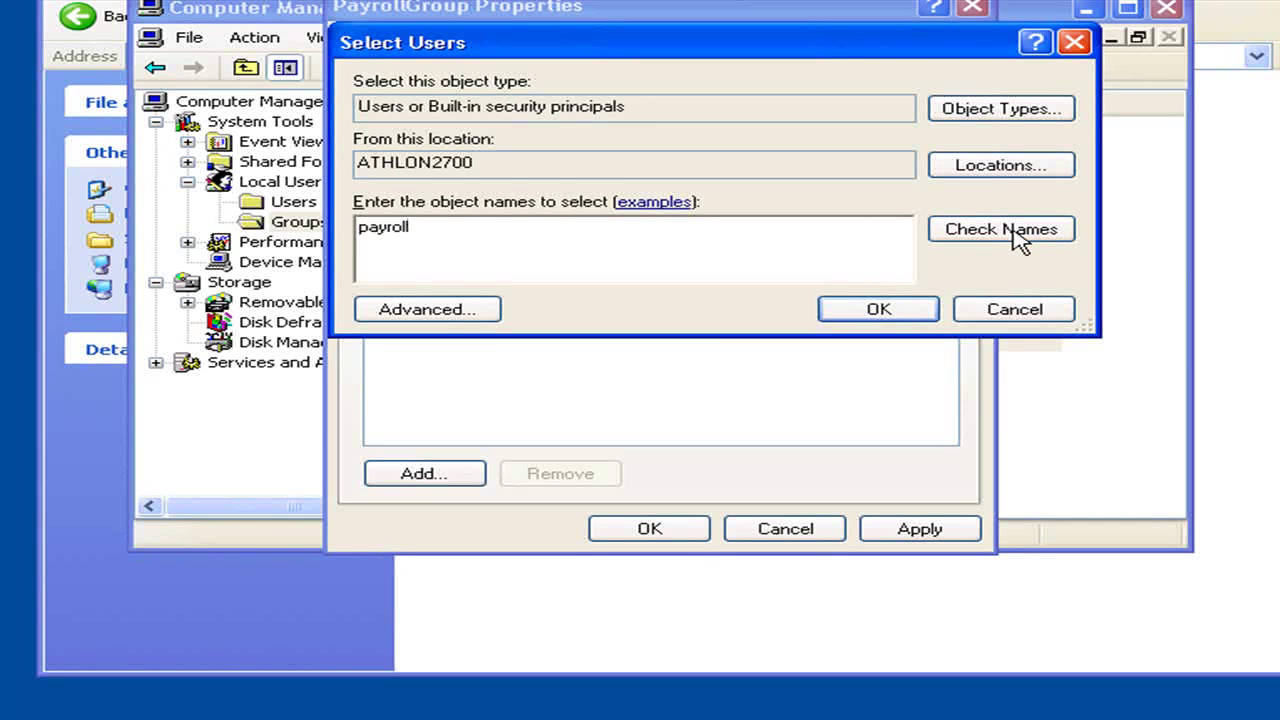
{"action": "left_click", "coordinate": [1010, 228]}
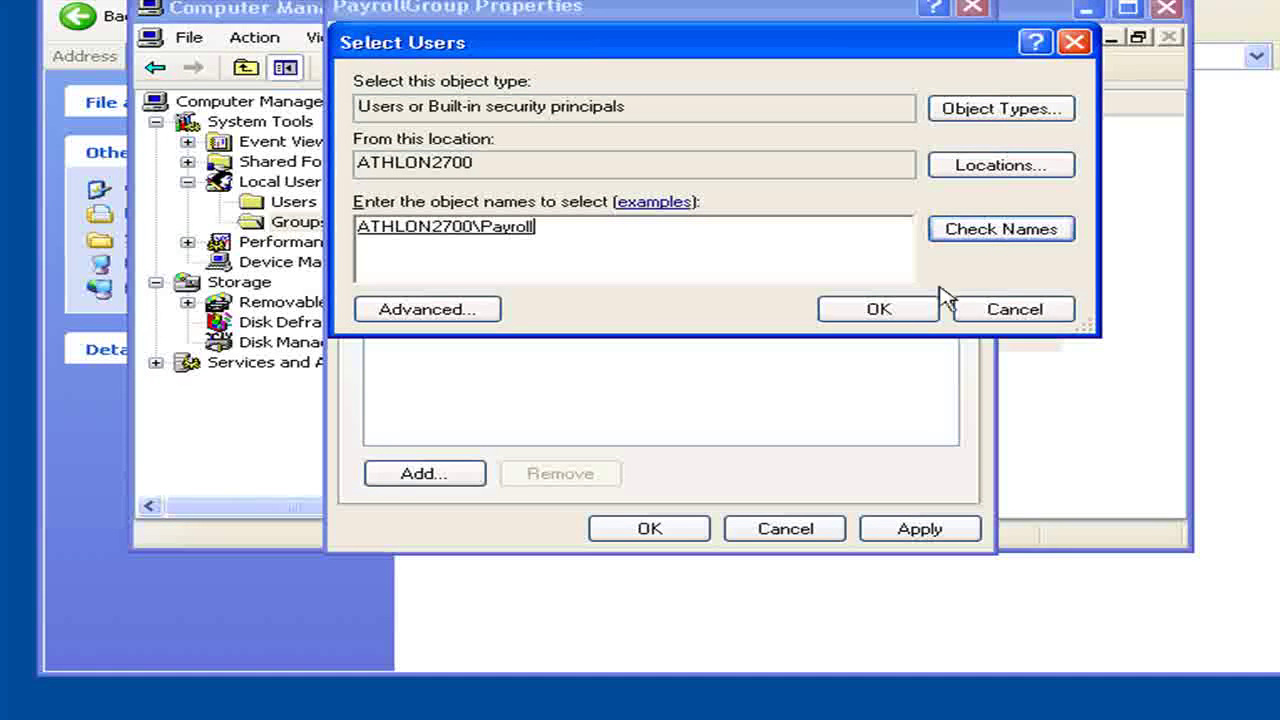
{"action": "left_click", "coordinate": [910, 308]}
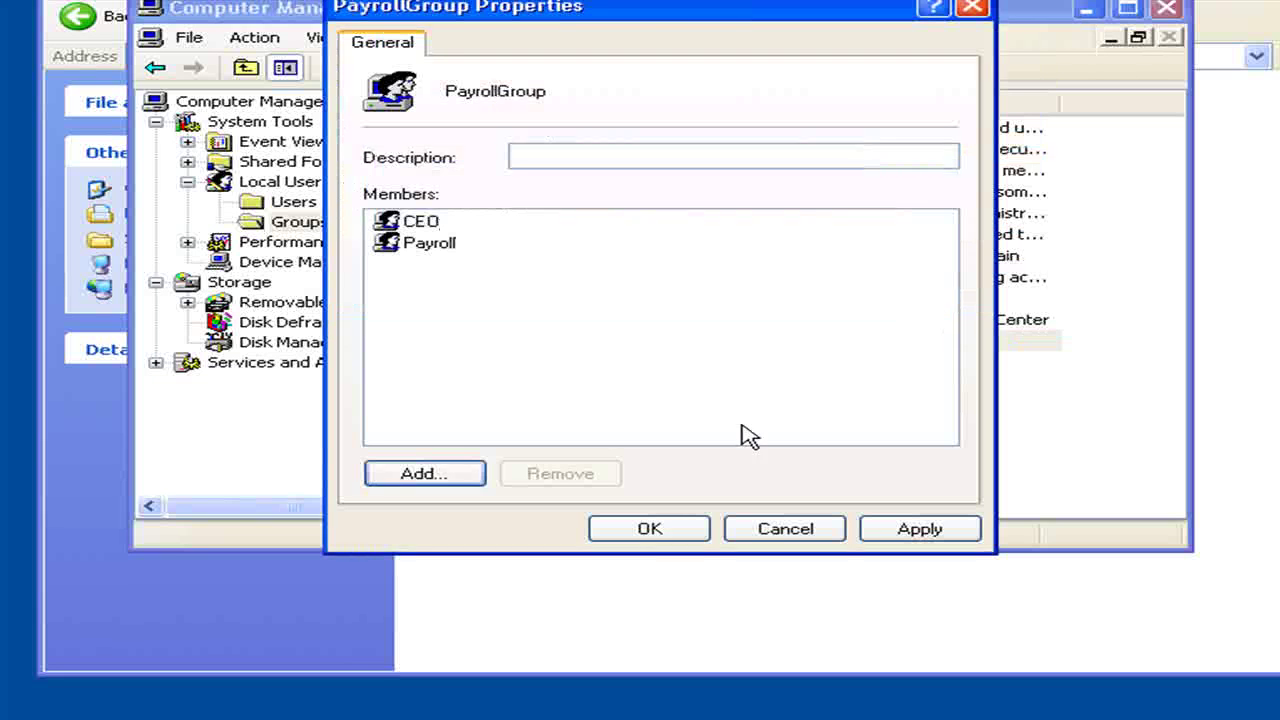
{"action": "left_click", "coordinate": [651, 533]}
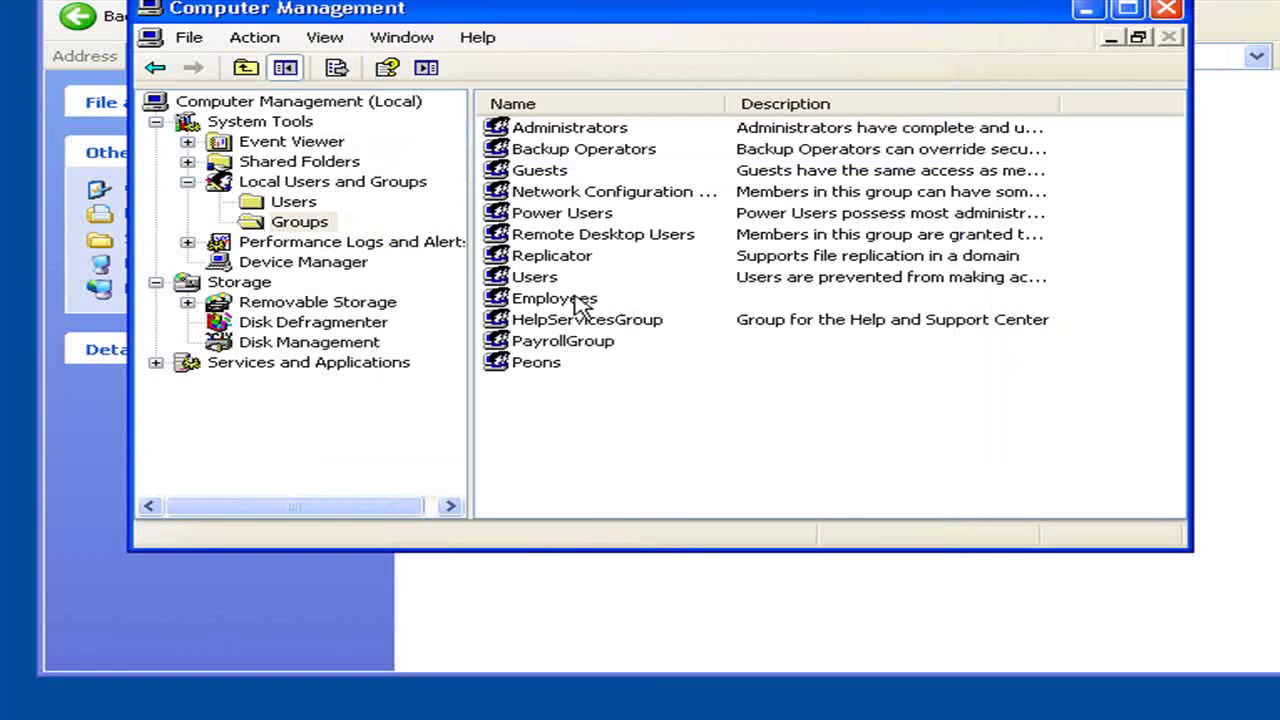
{"action": "double_click", "coordinate": [580, 301]}
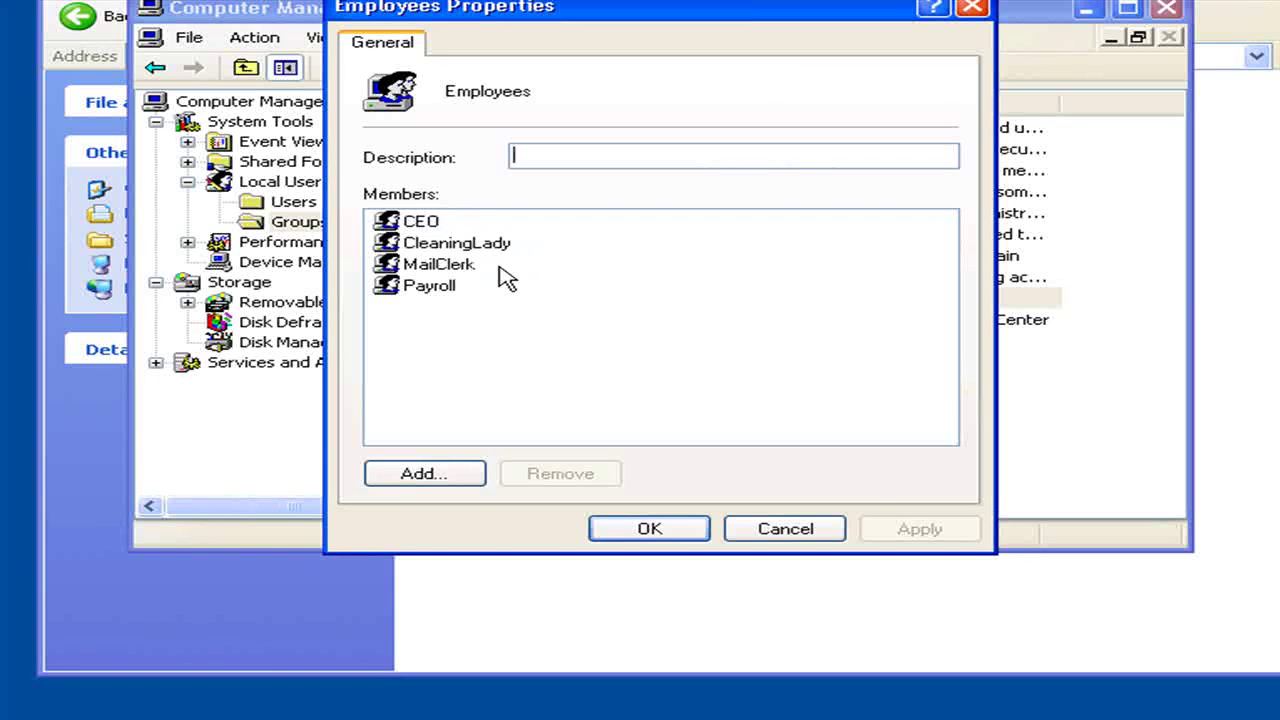
{"action": "left_click", "coordinate": [675, 530]}
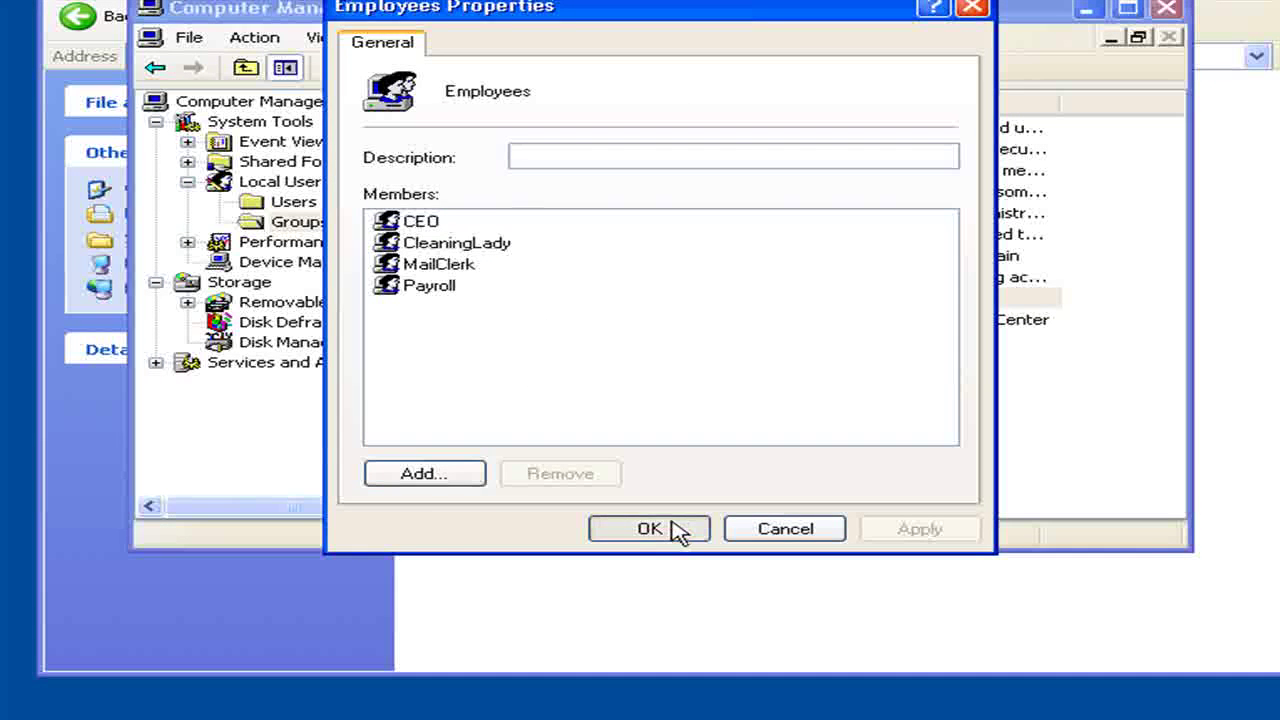
{"action": "left_click", "coordinate": [552, 365]}
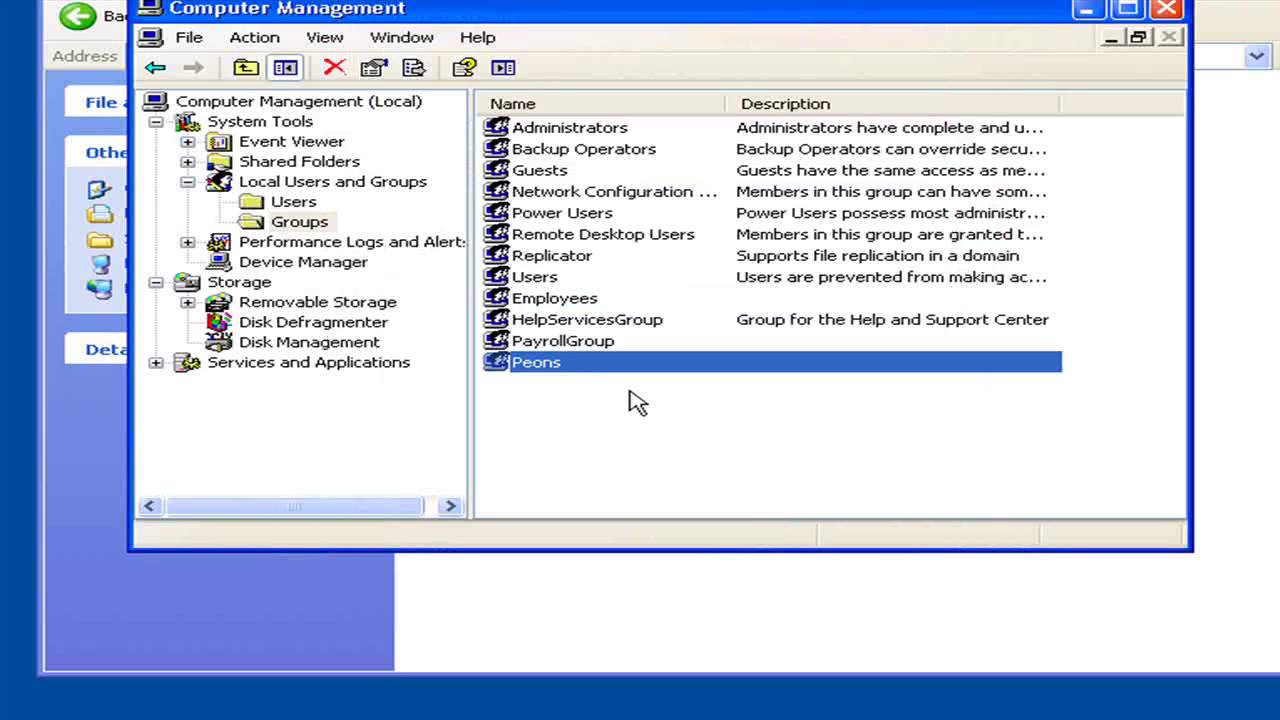
{"action": "double_click", "coordinate": [560, 366]}
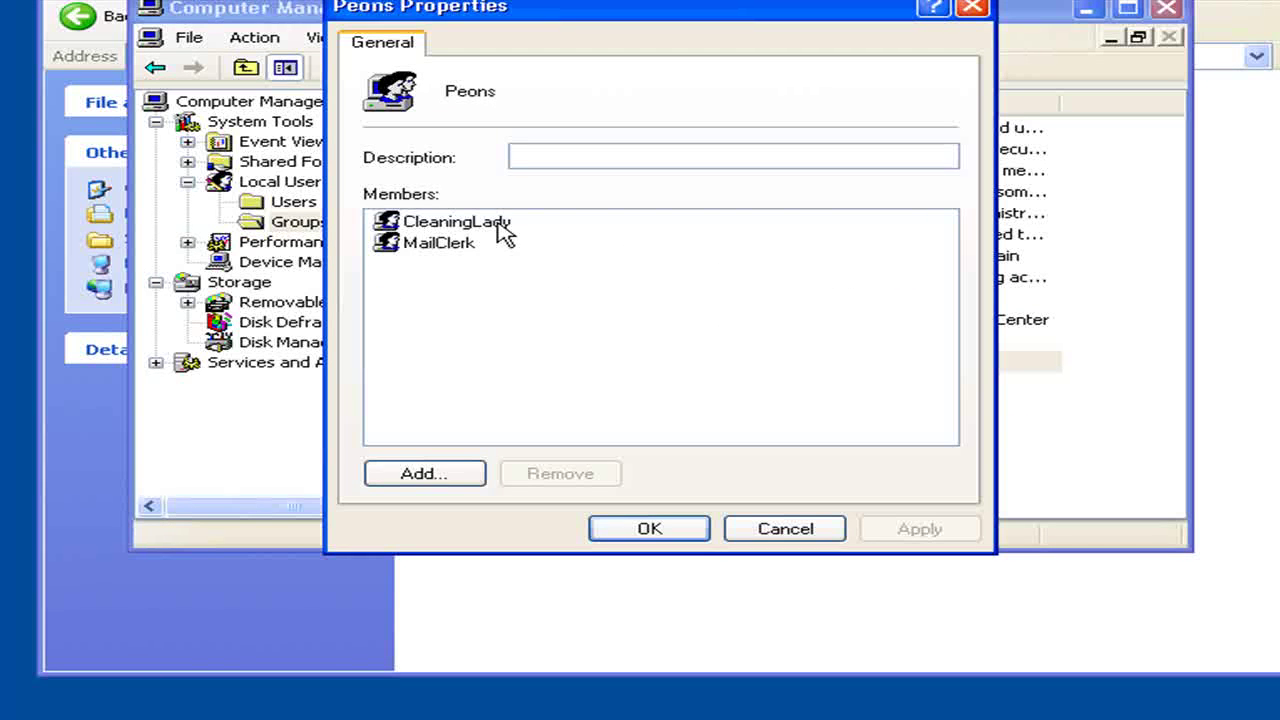
{"action": "left_click", "coordinate": [818, 535]}
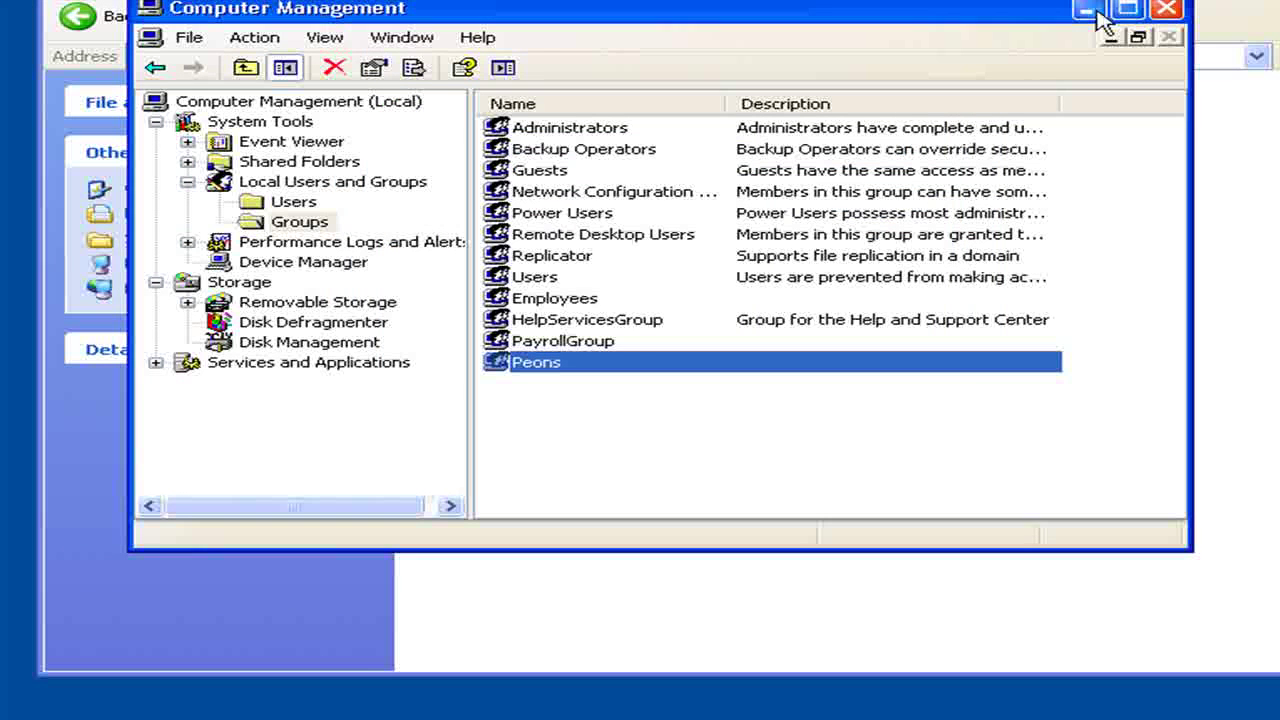
- Close Computer Management and browse through Local Disk (C:) into the Company Documents folder
{"action": "left_click", "coordinate": [1166, 11]}
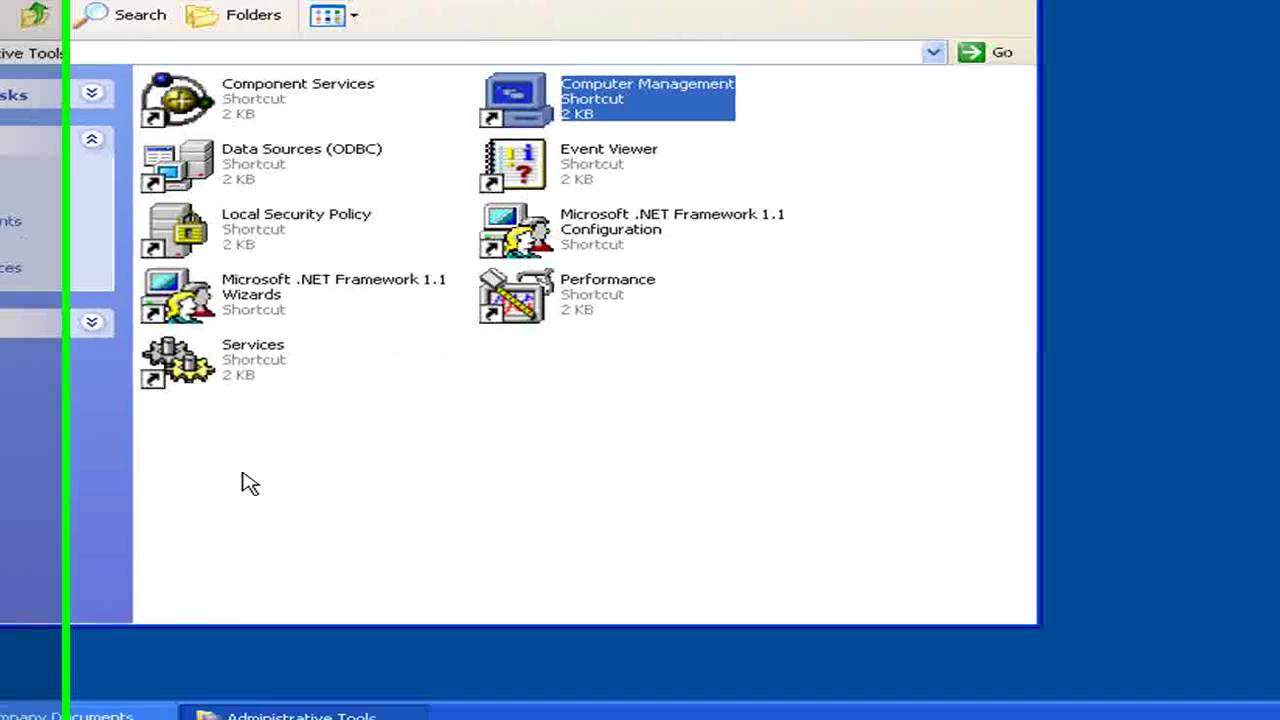
{"action": "left_click", "coordinate": [30, 702]}
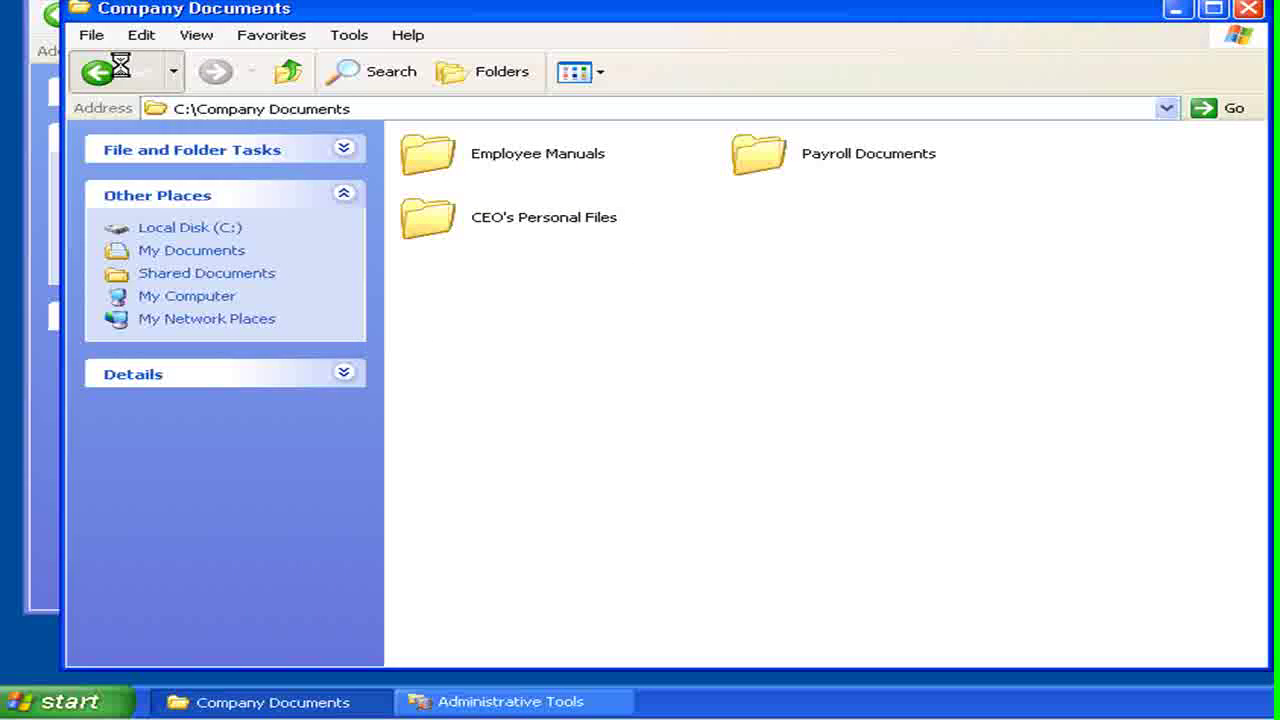
{"action": "left_click", "coordinate": [138, 72]}
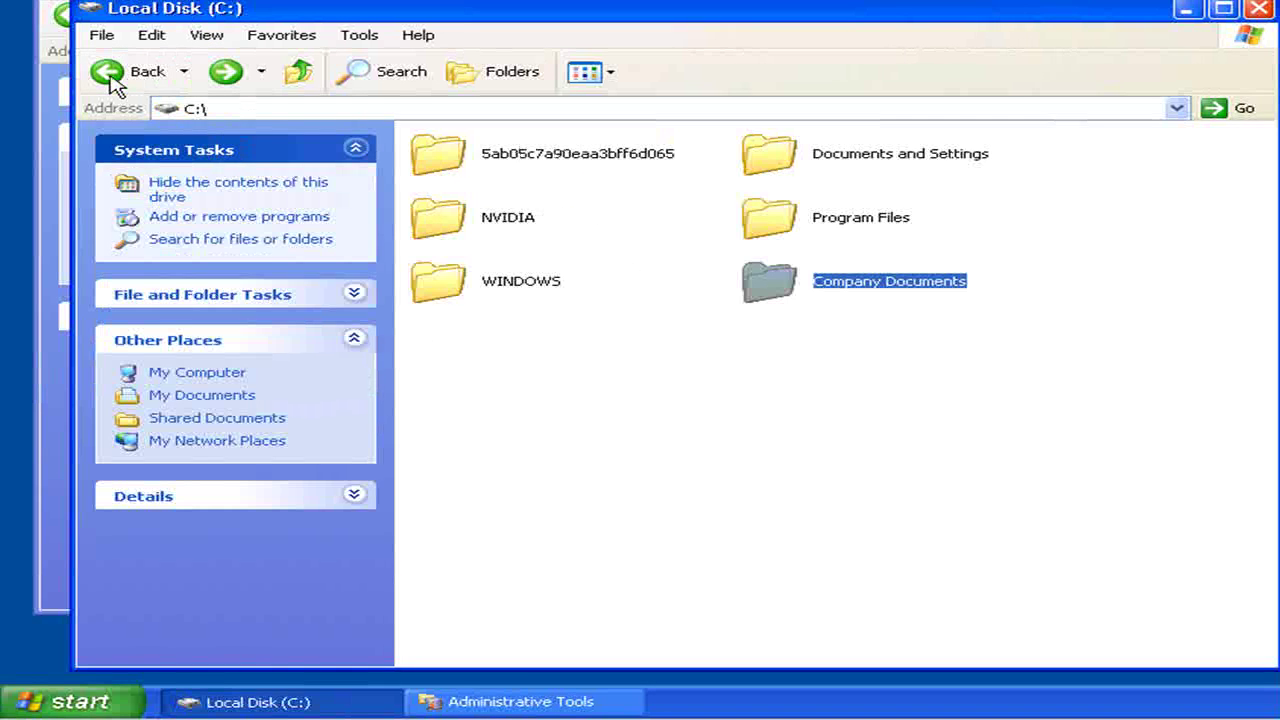
{"action": "left_click", "coordinate": [110, 74]}
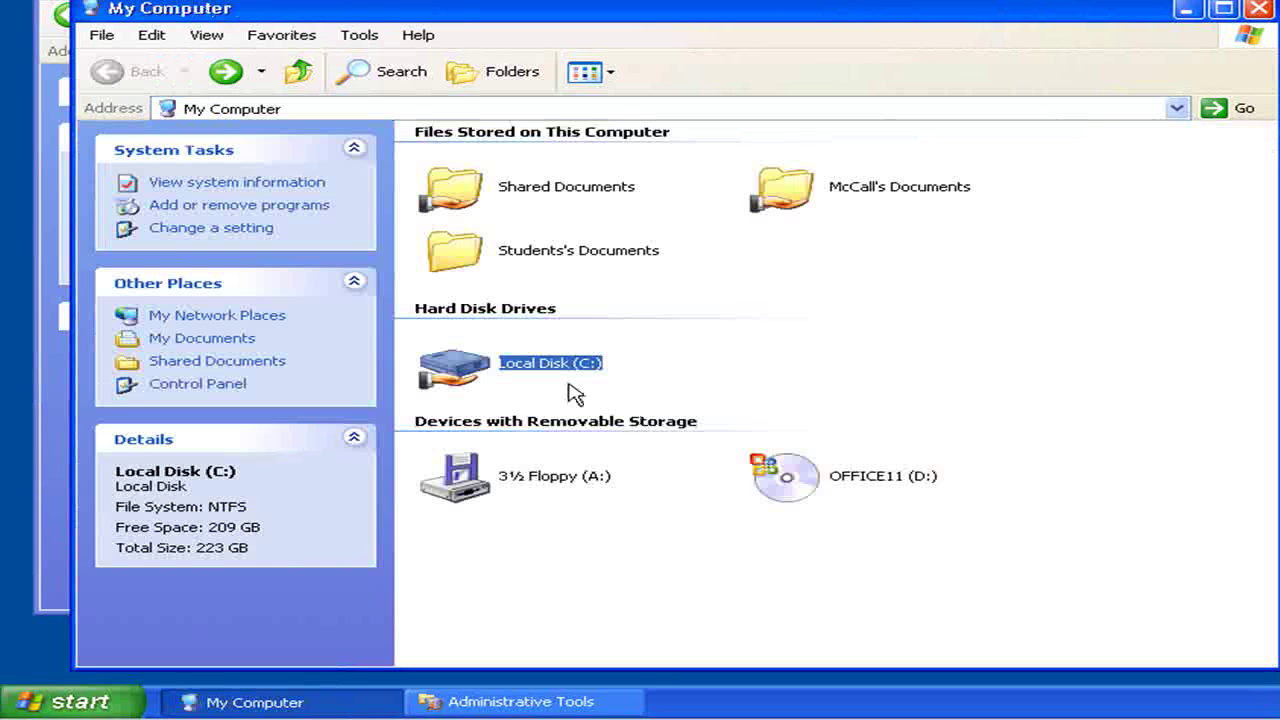
{"action": "double_click", "coordinate": [571, 385]}
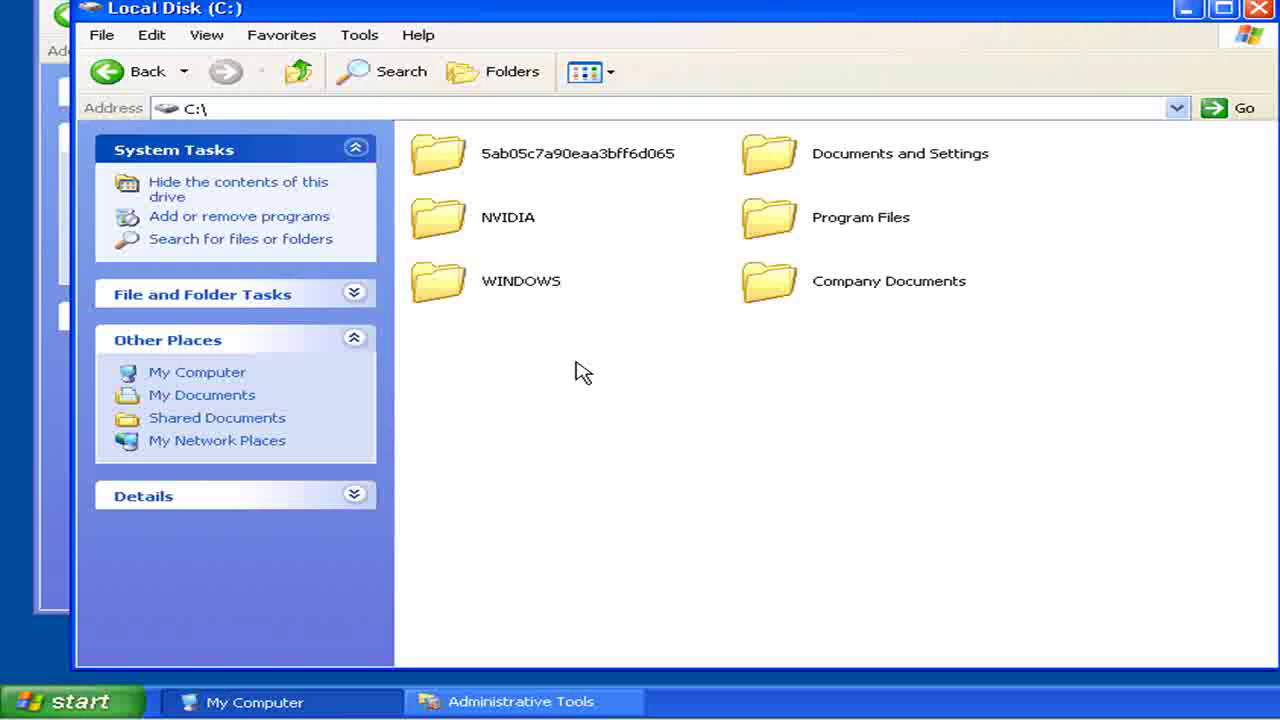
{"action": "double_click", "coordinate": [851, 290]}
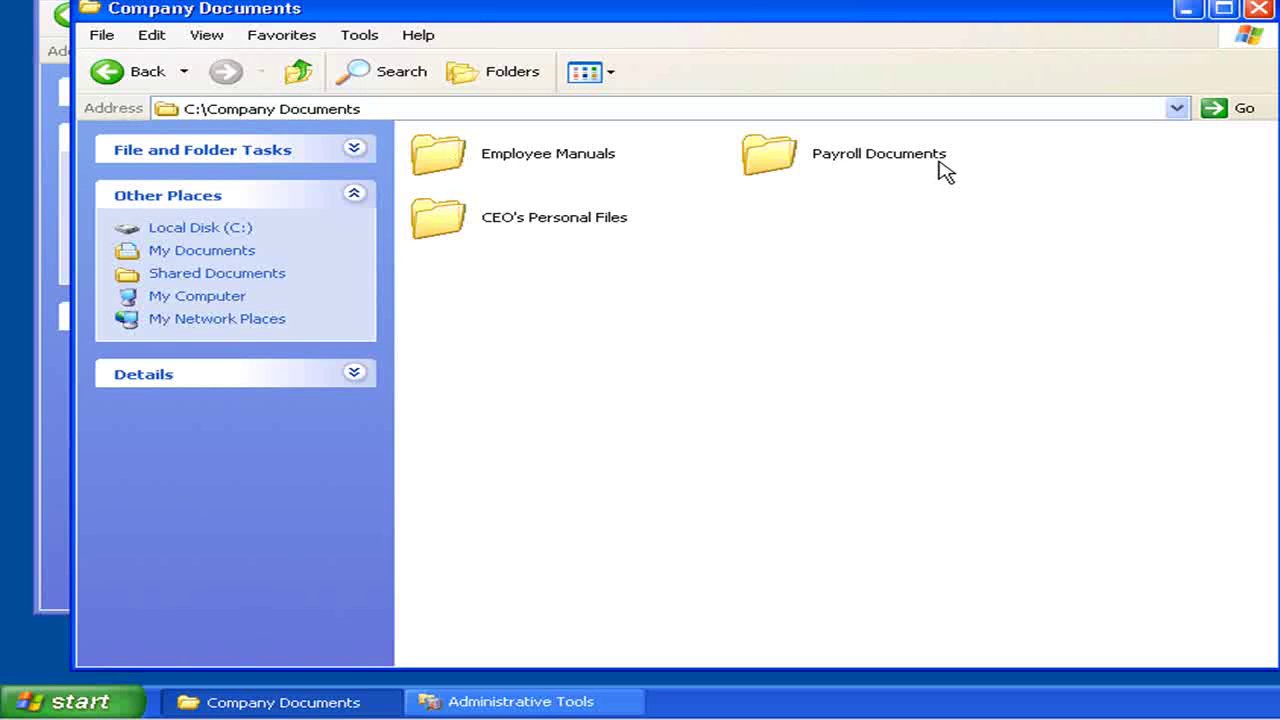
{"action": "mouse_move", "coordinate": [945, 170]}
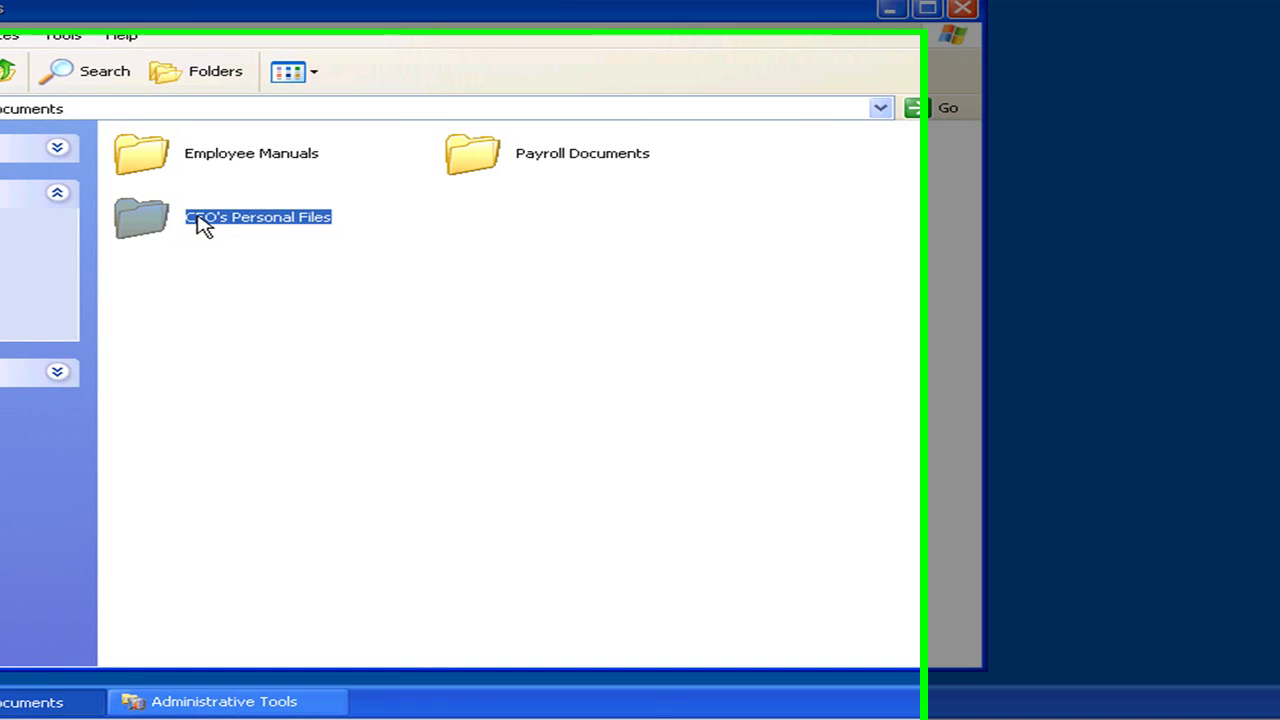
- Add the CEO account to the security list of CEO's Personal Files
{"action": "right_click", "coordinate": [199, 216]}
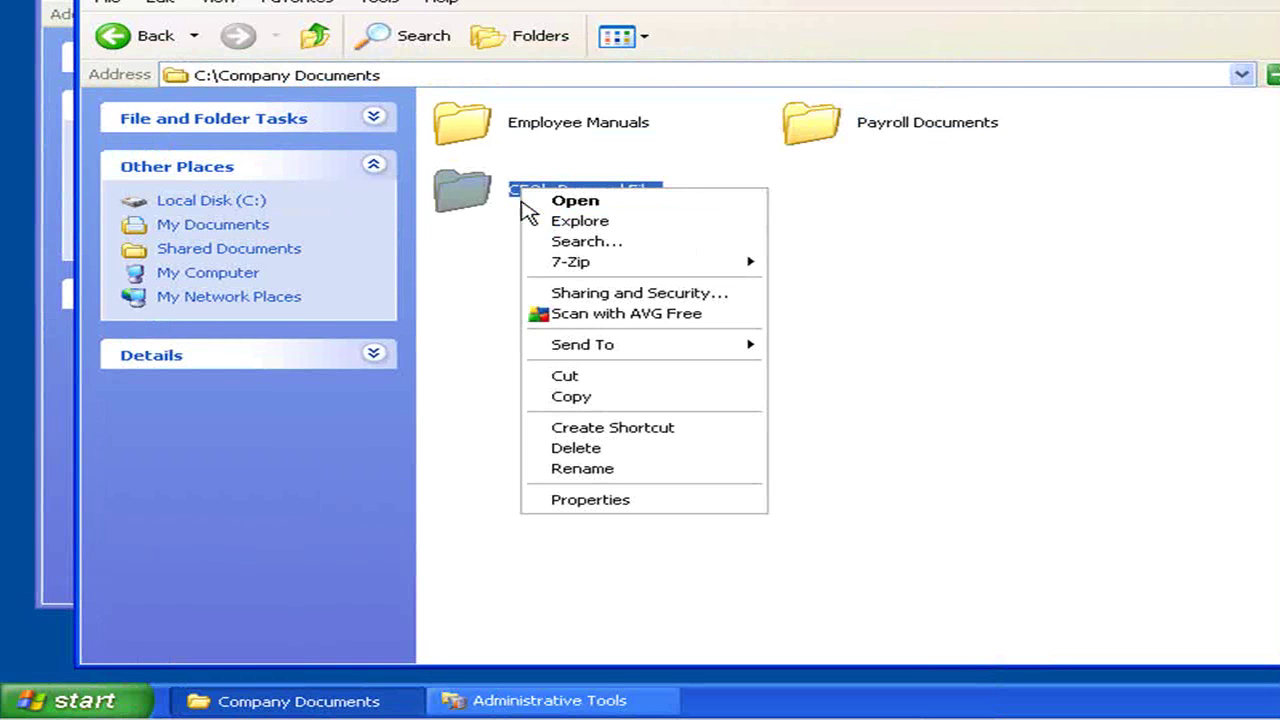
{"action": "left_click", "coordinate": [655, 500]}
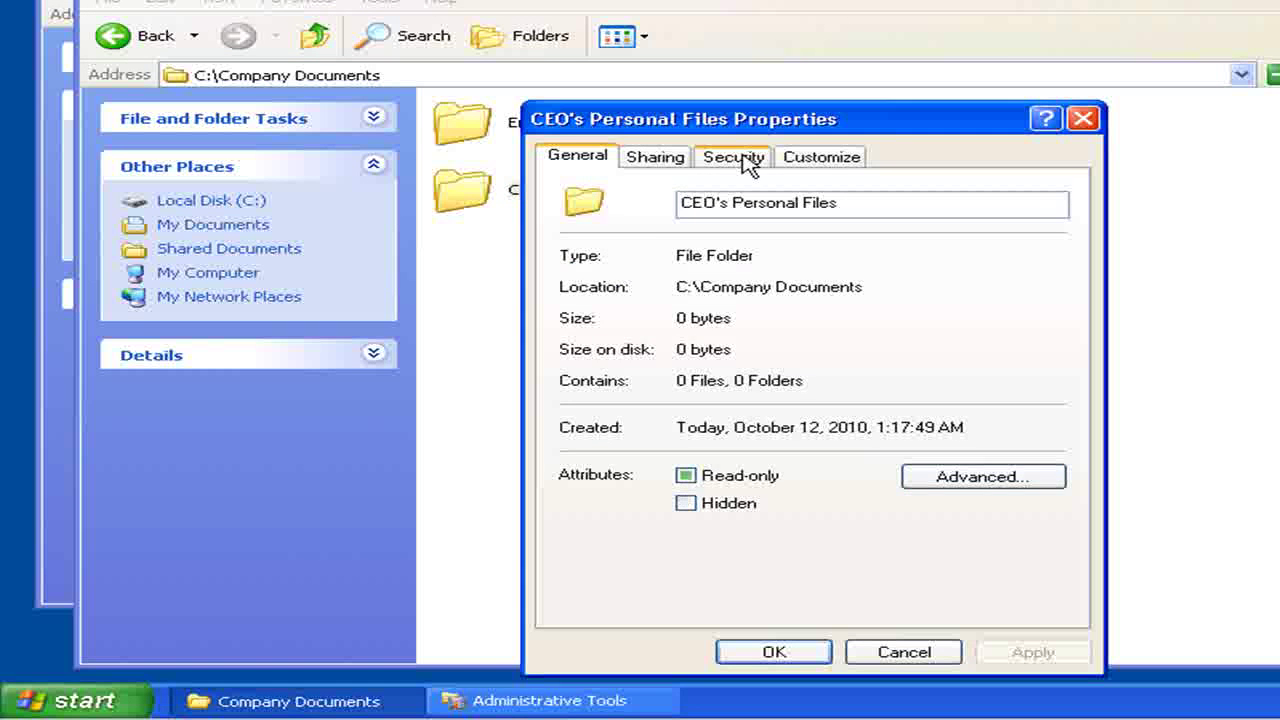
{"action": "left_click", "coordinate": [736, 158]}
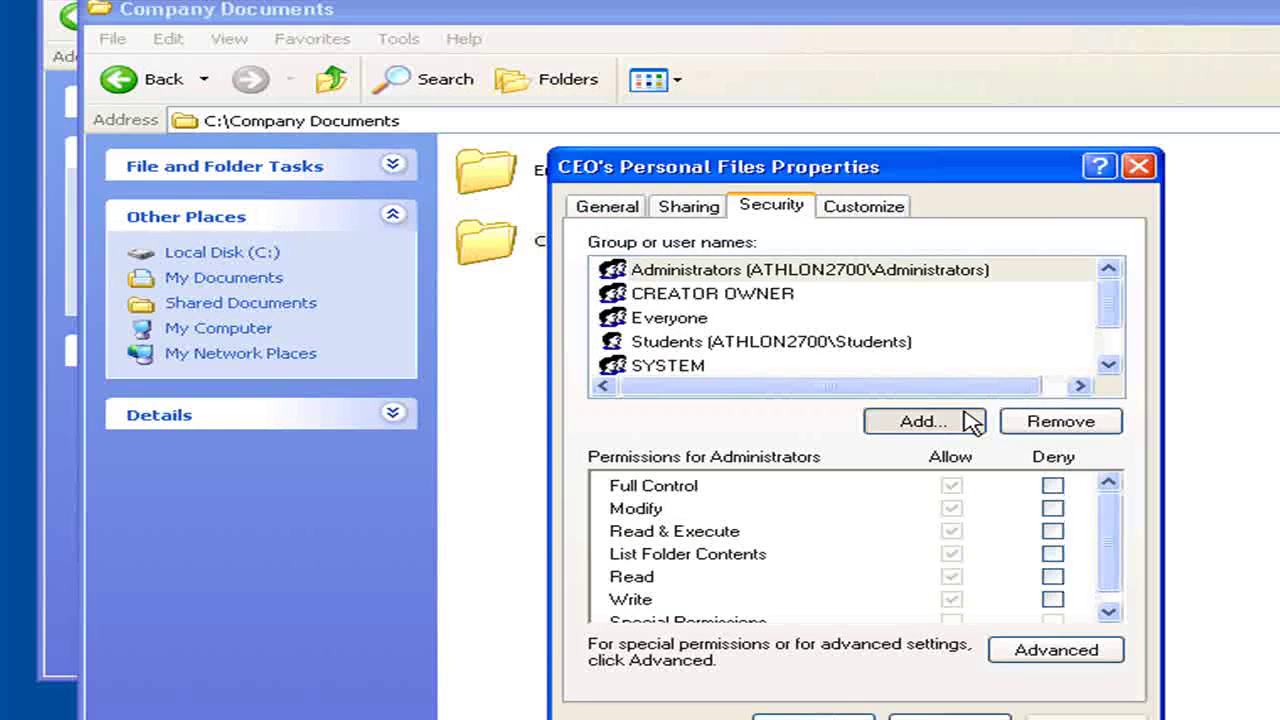
{"action": "left_click", "coordinate": [930, 371]}
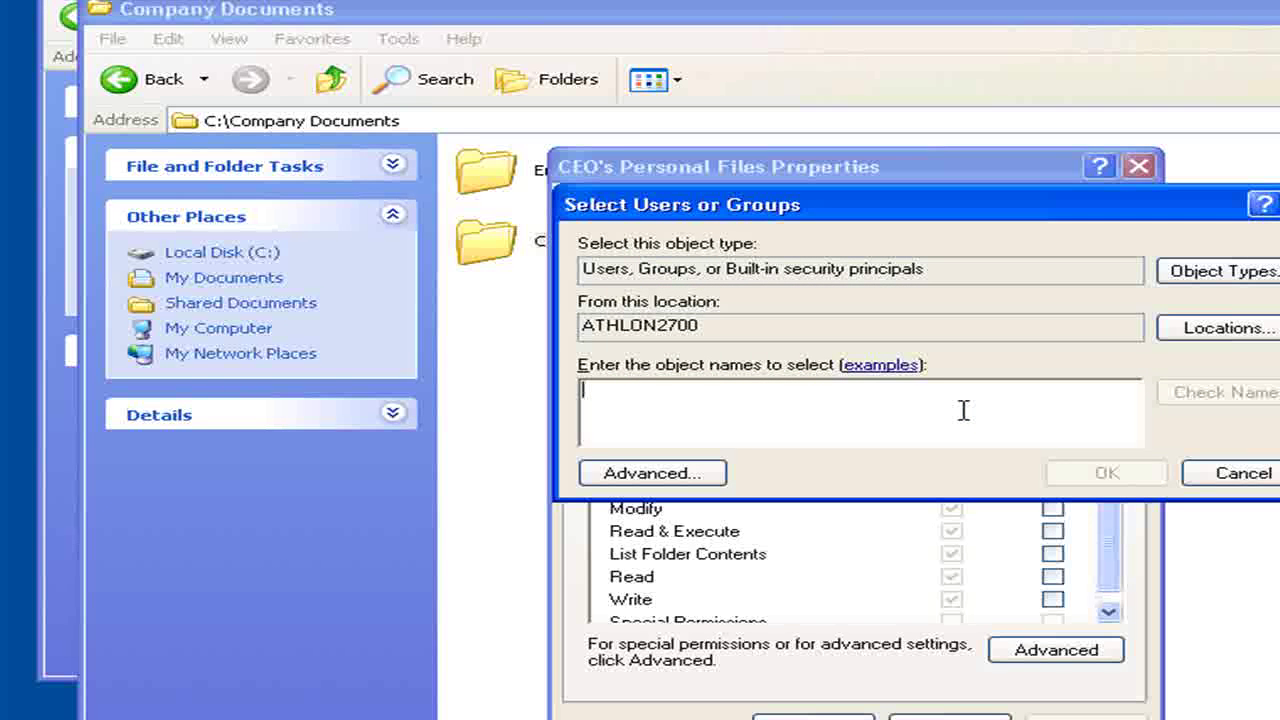
{"action": "type", "text": "ceo"}
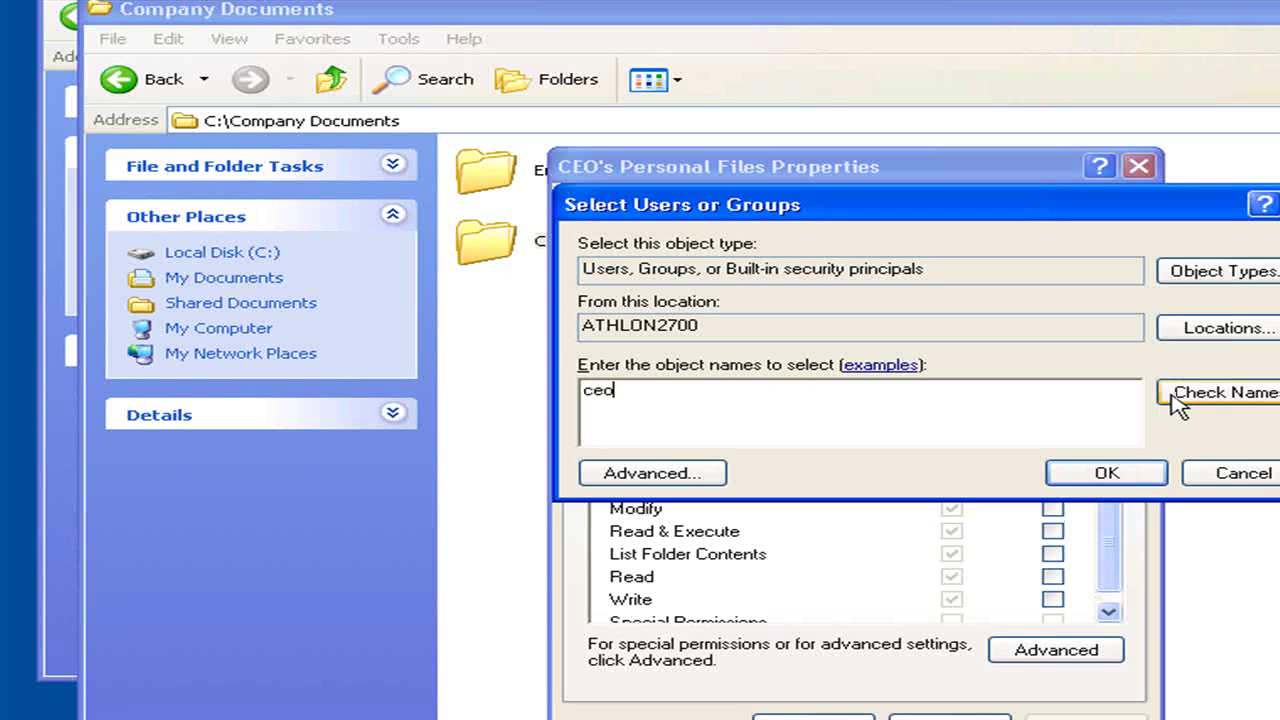
{"action": "left_click", "coordinate": [1176, 392]}
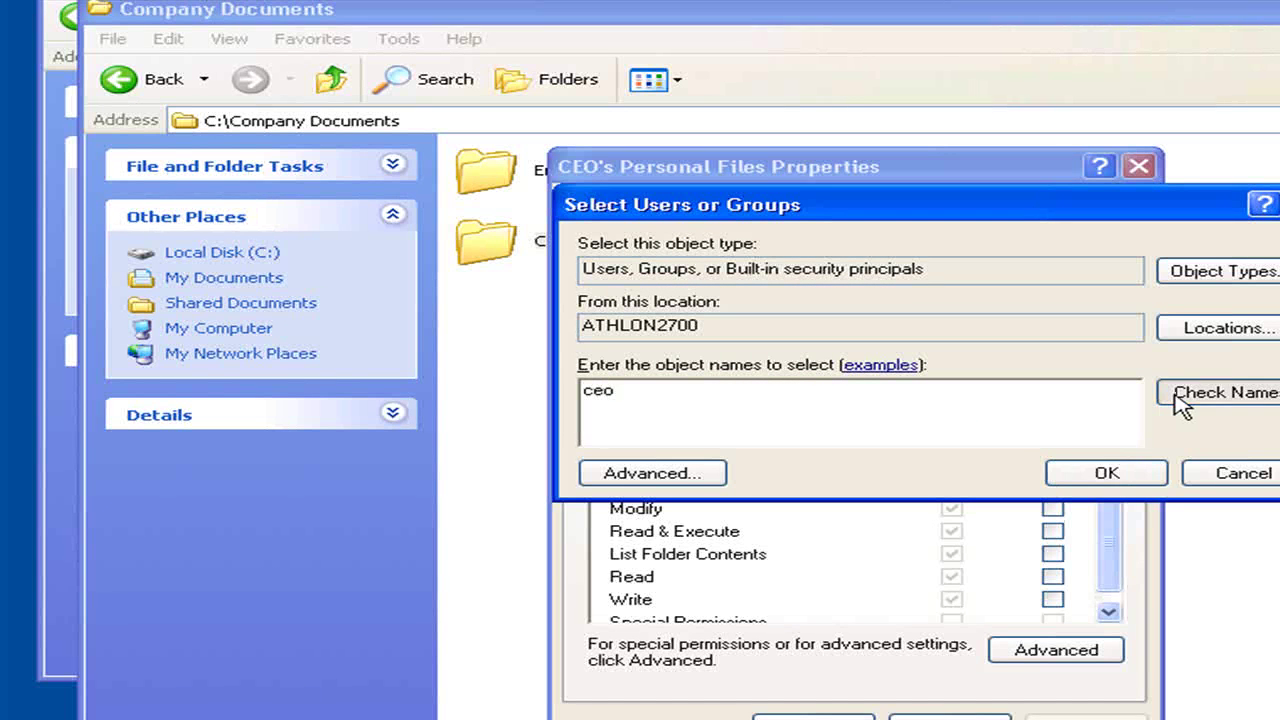
{"action": "left_click", "coordinate": [1137, 476]}
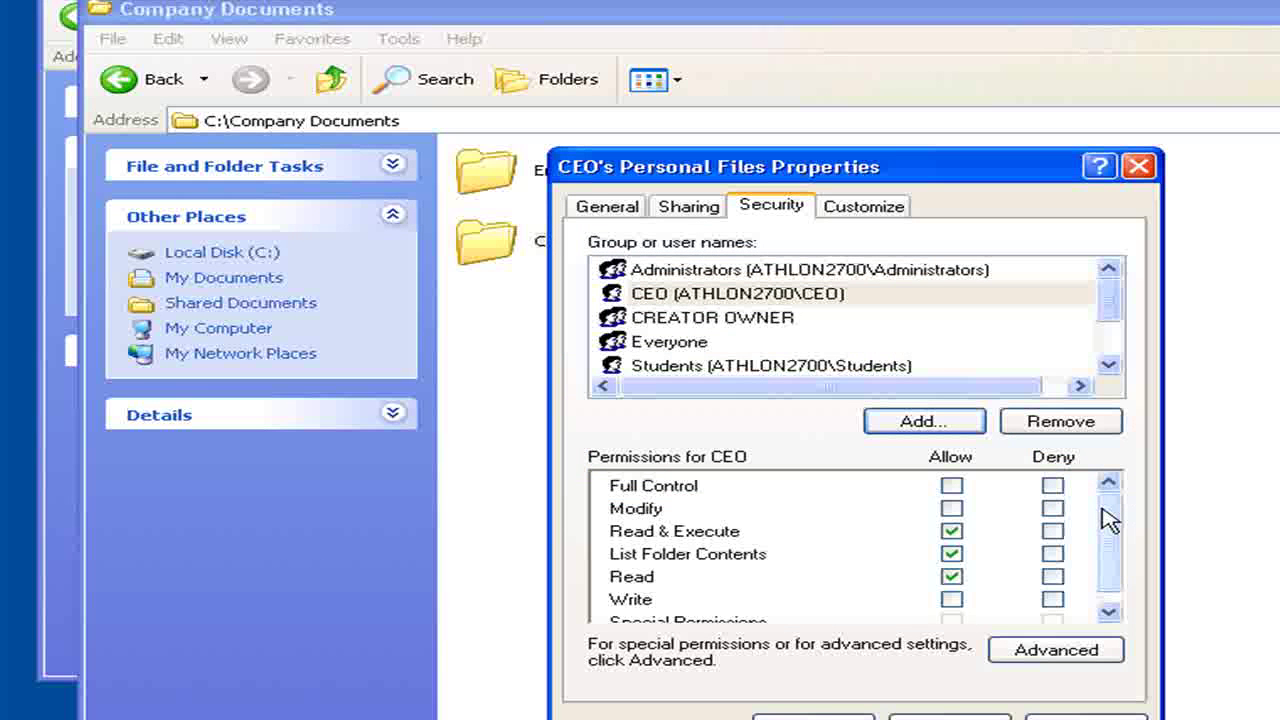
- Allow CEO Full Control on the folder and apply the change
{"action": "left_click", "coordinate": [950, 486]}
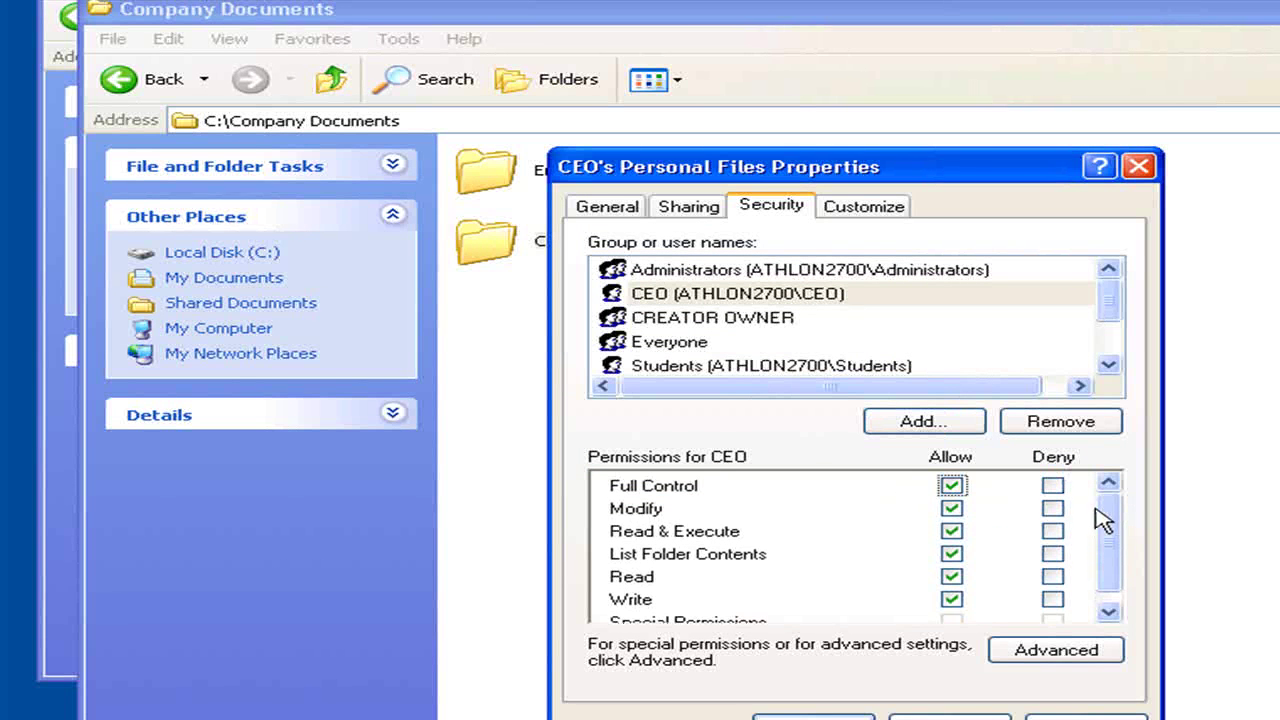
{"action": "scroll", "coordinate": [1106, 517], "scroll_direction": "down", "scroll_amount": 1}
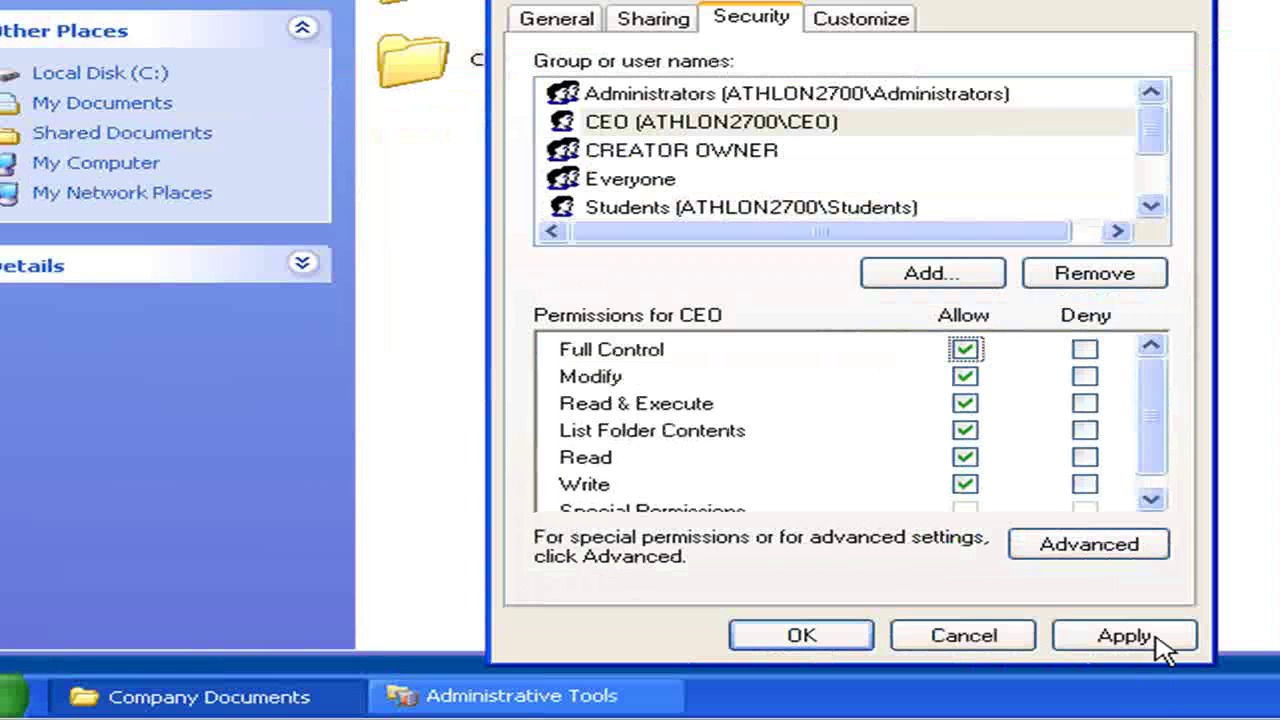
{"action": "left_click", "coordinate": [1140, 672]}
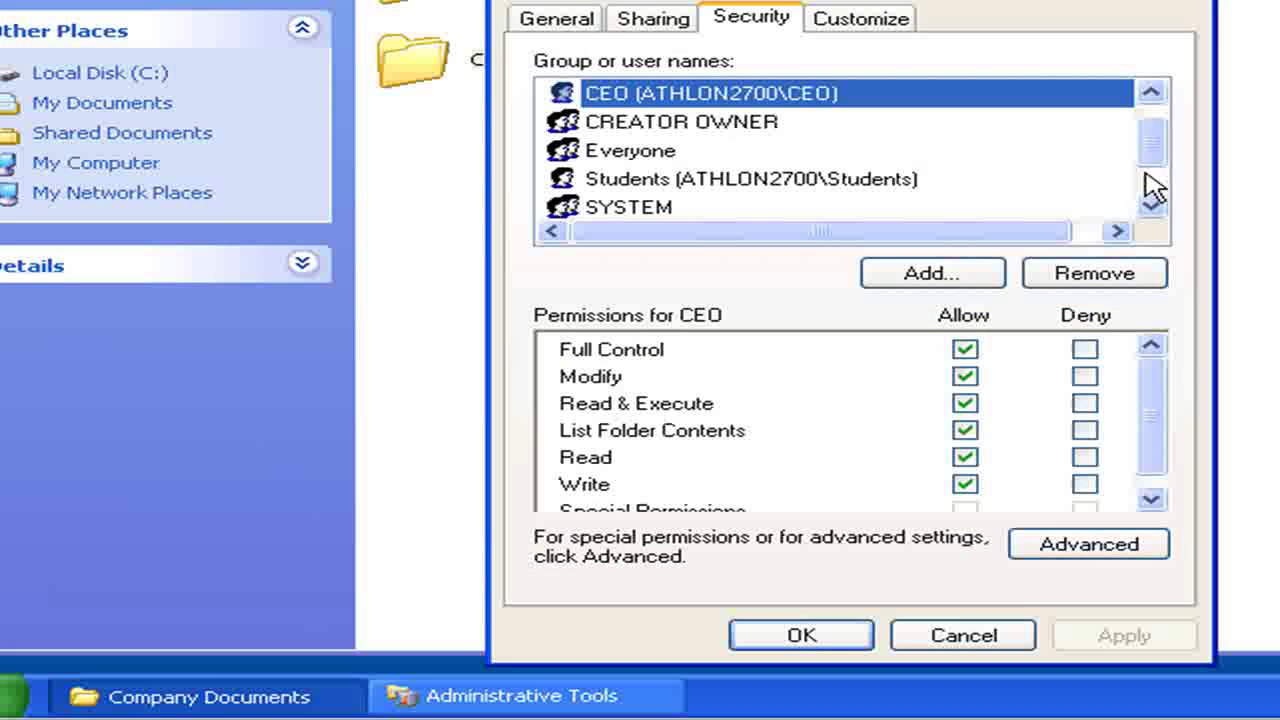
{"action": "left_click_drag", "start_coordinate": [1151, 149], "coordinate": [1157, 137]}
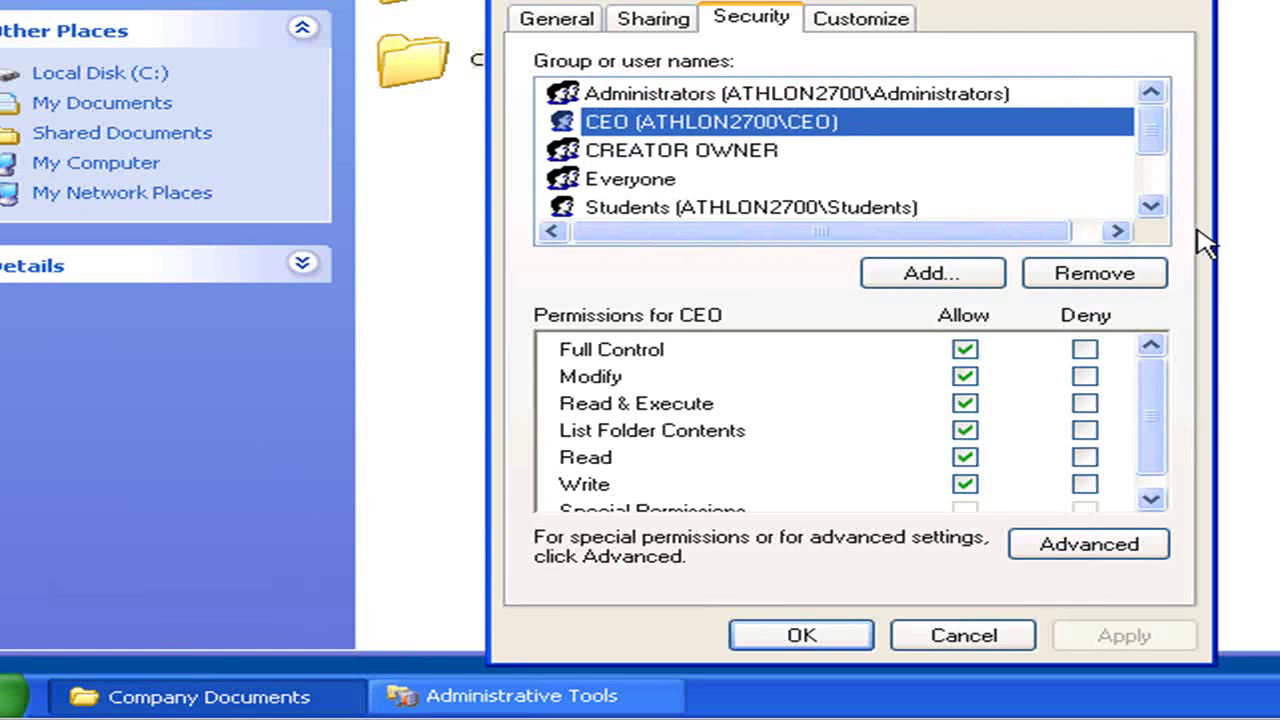
- Add the Peons group, found by typing 'peon', to CEO's Personal Files' permissions
{"action": "left_click", "coordinate": [930, 274]}
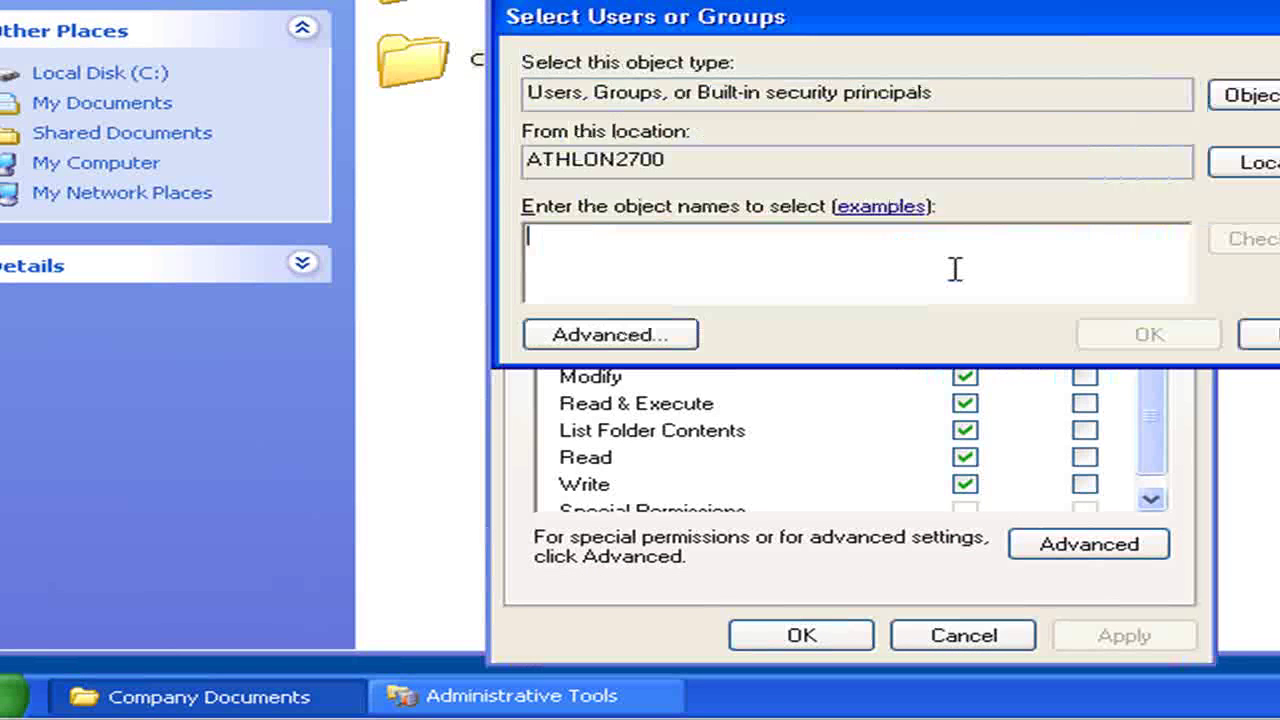
{"action": "type", "text": "peo"}
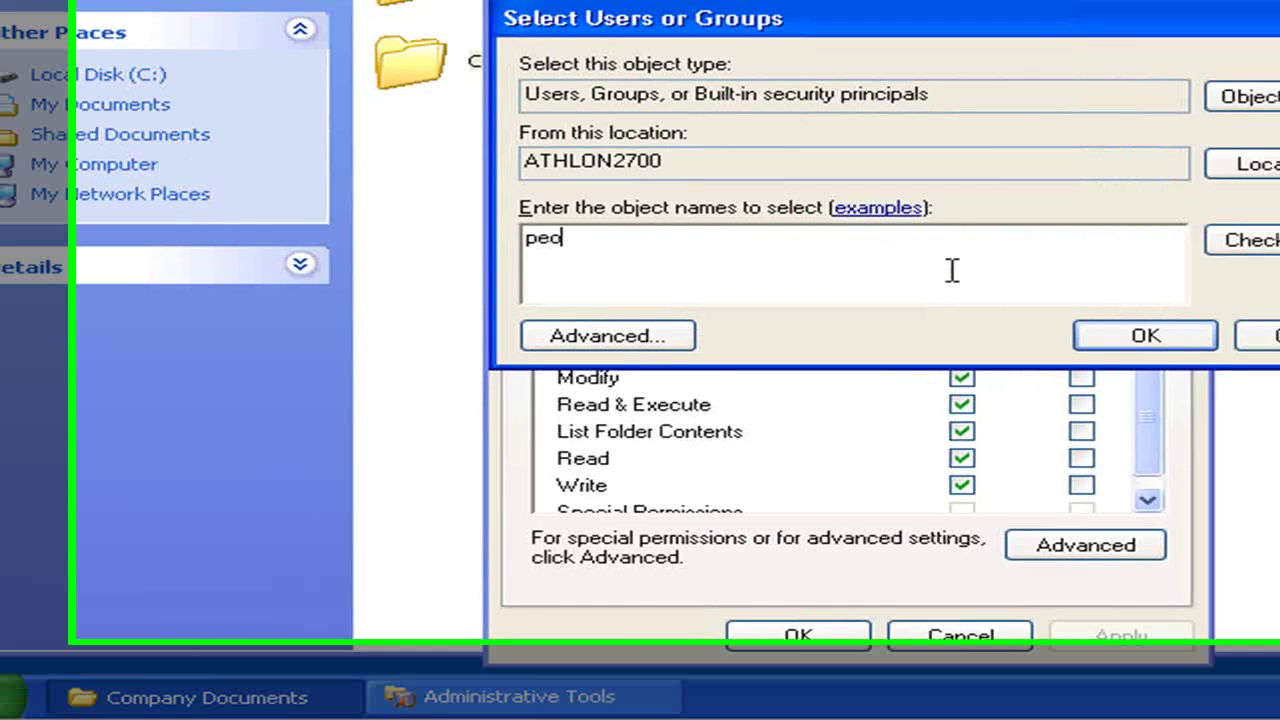
{"action": "type", "text": "n"}
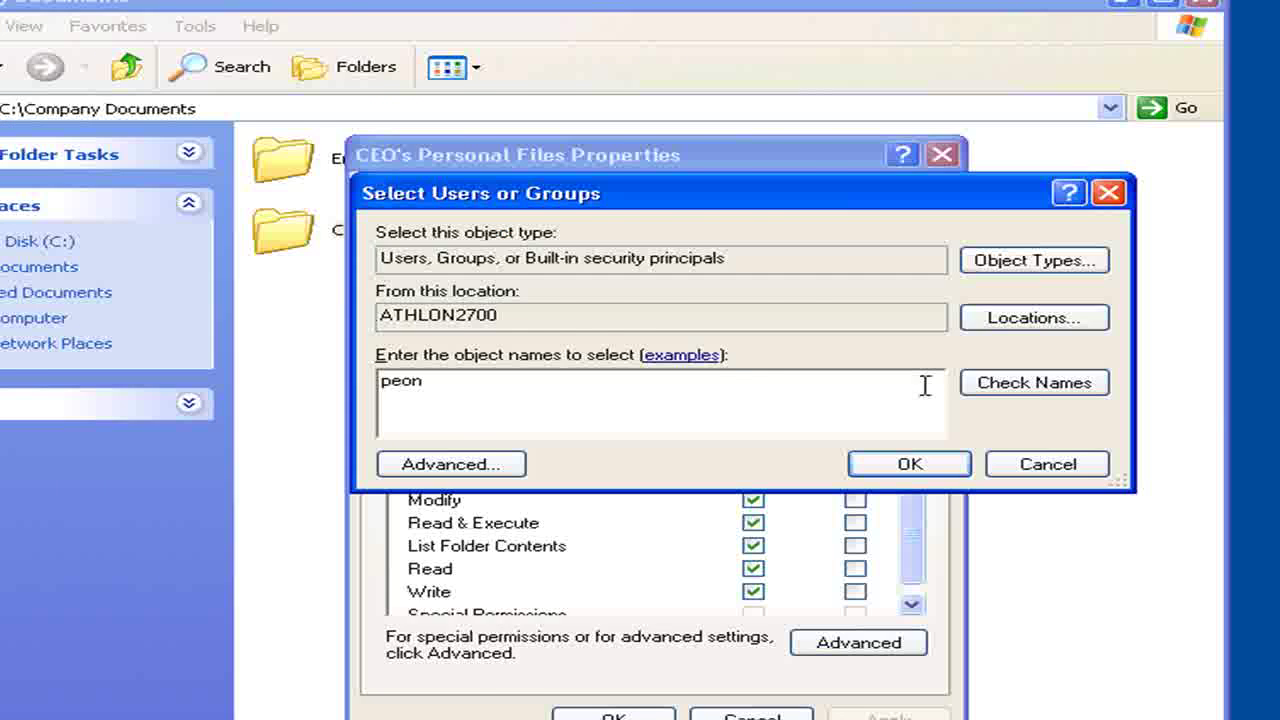
{"action": "left_click", "coordinate": [975, 383]}
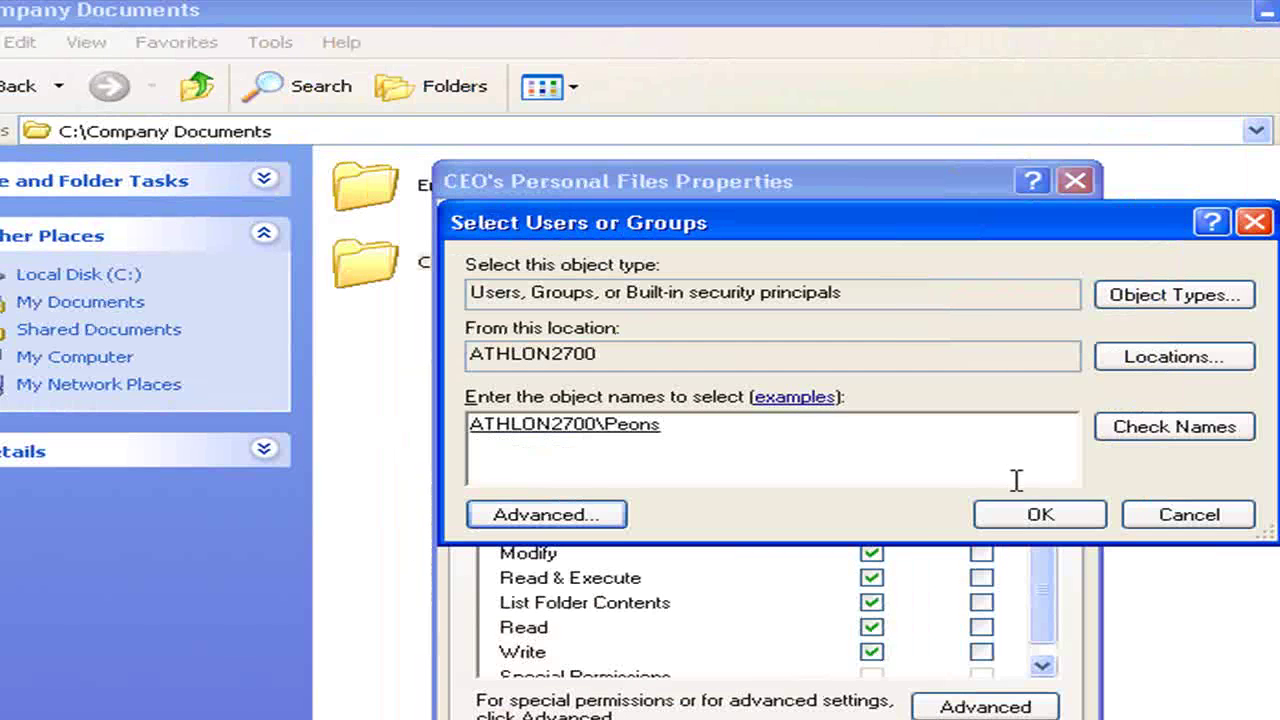
{"action": "left_click", "coordinate": [873, 463]}
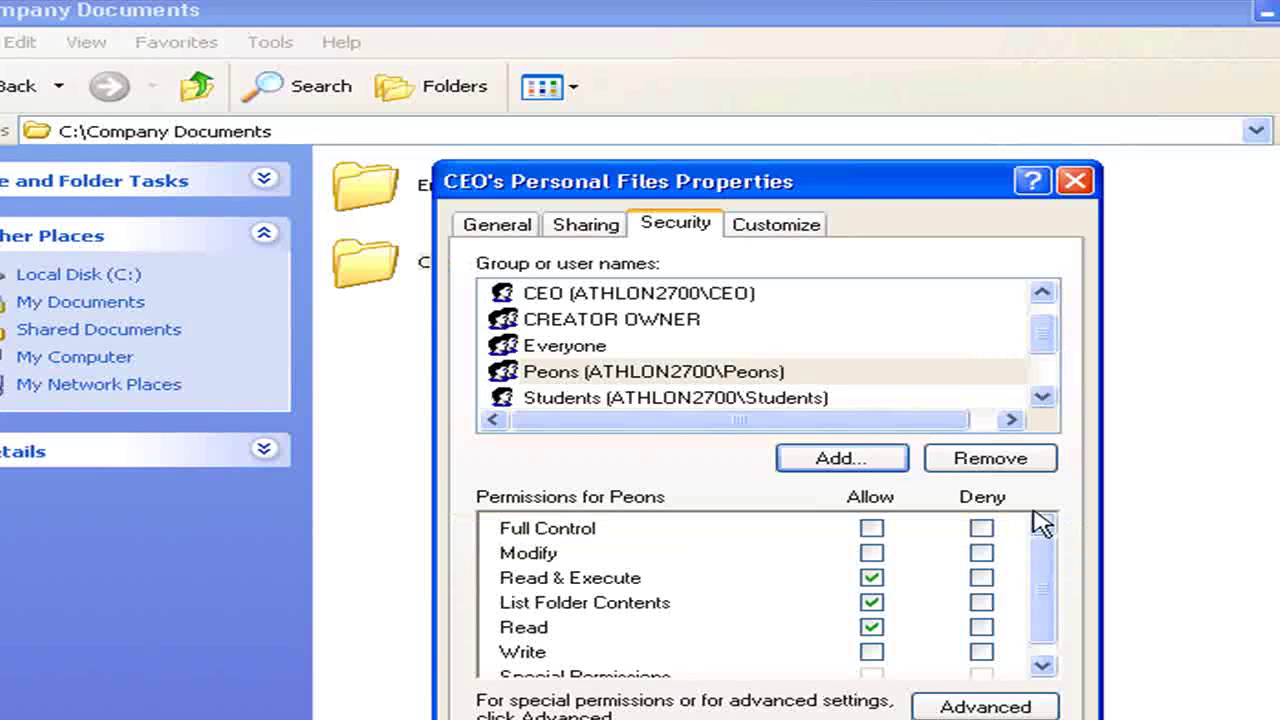
- Deny Peons Full Control on CEO's Personal Files, accept the warning, and close the properties
{"action": "left_click", "coordinate": [777, 378]}
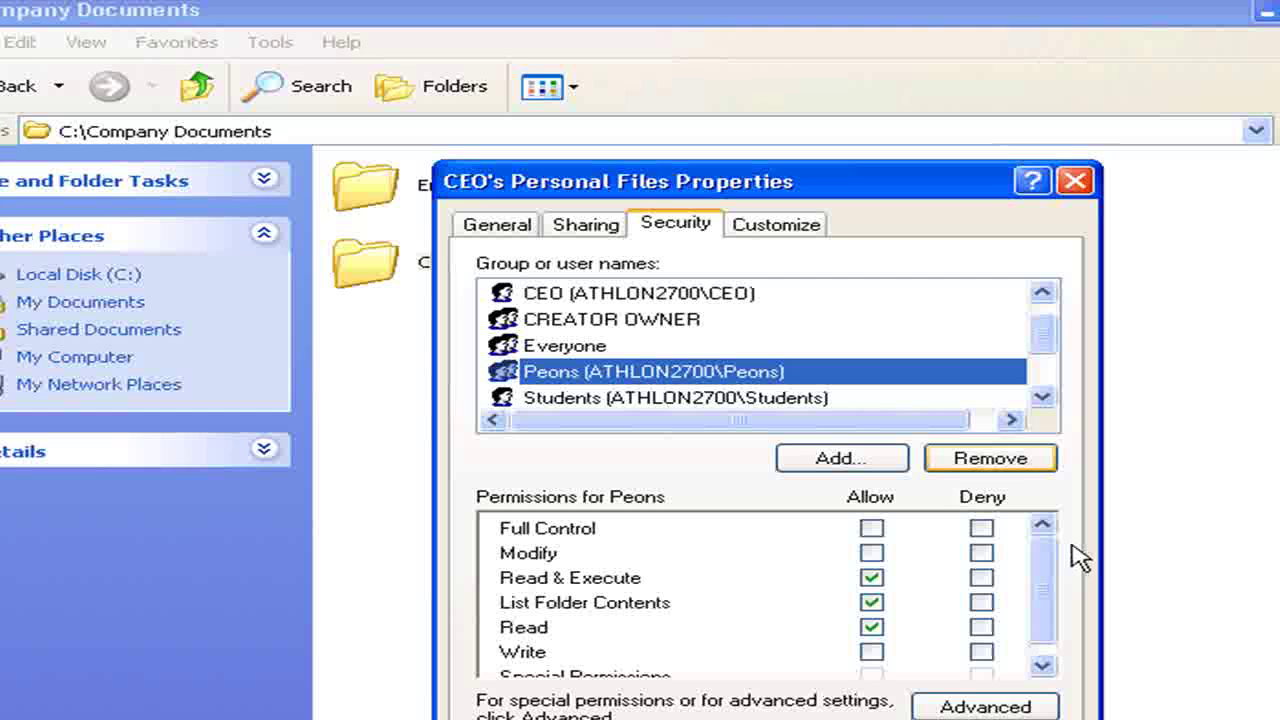
{"action": "left_click", "coordinate": [985, 528]}
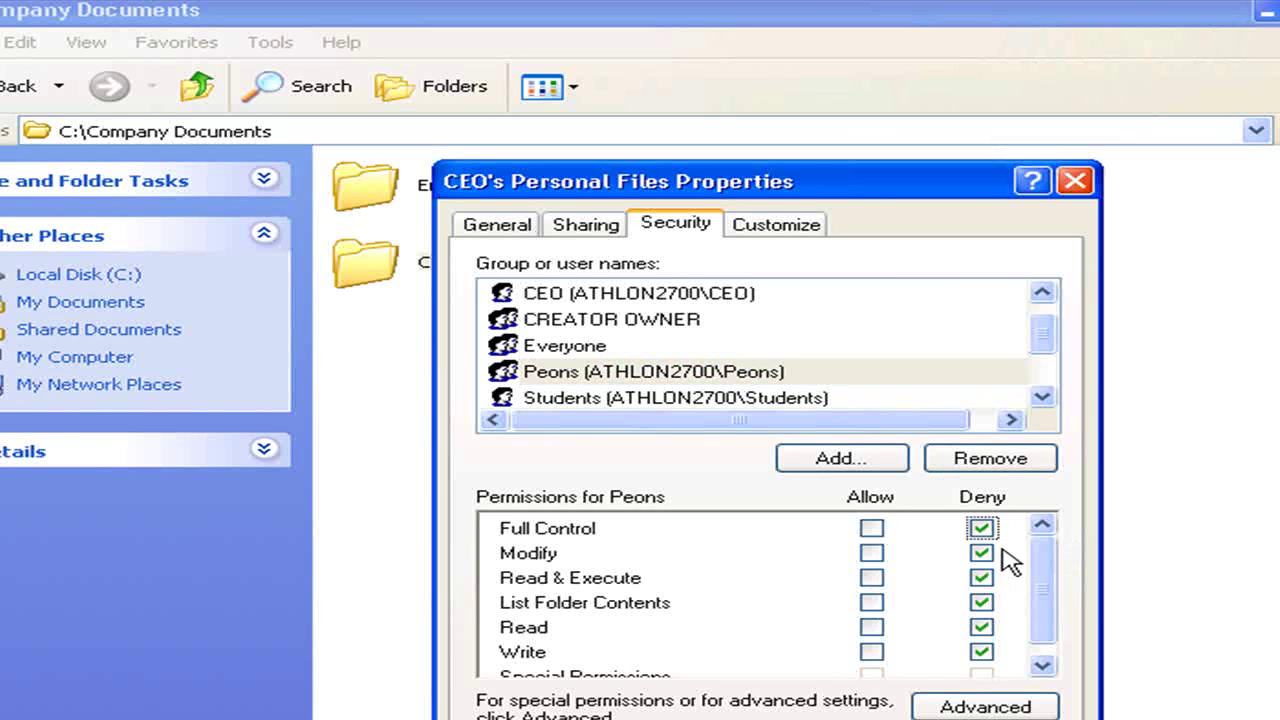
{"action": "left_click_drag", "start_coordinate": [1055, 563], "coordinate": [1057, 594]}
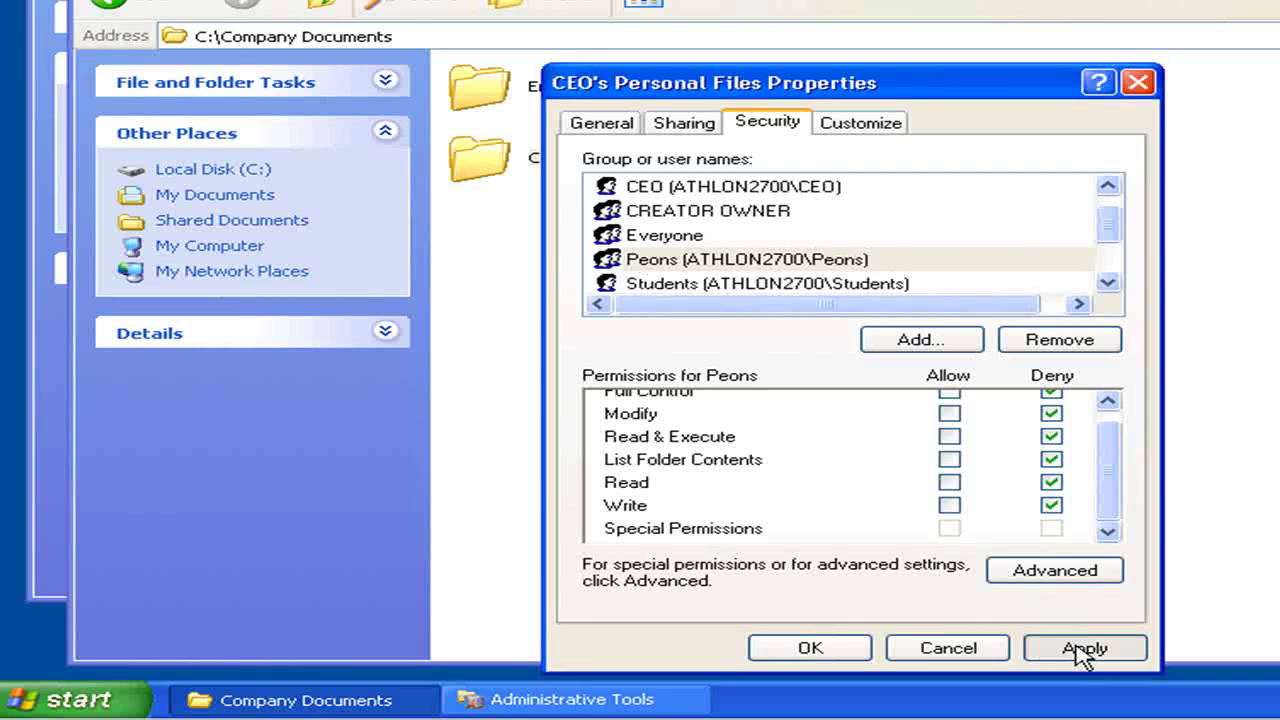
{"action": "left_click", "coordinate": [1083, 650]}
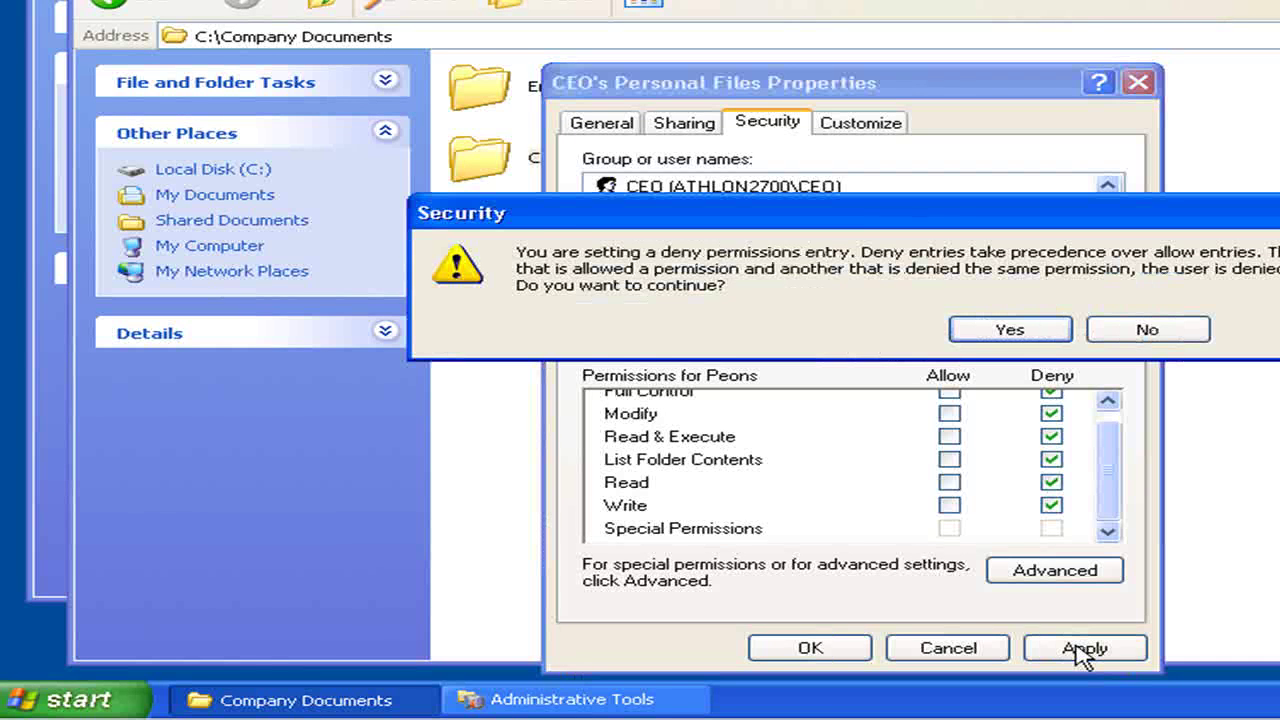
{"action": "key", "text": "Return"}
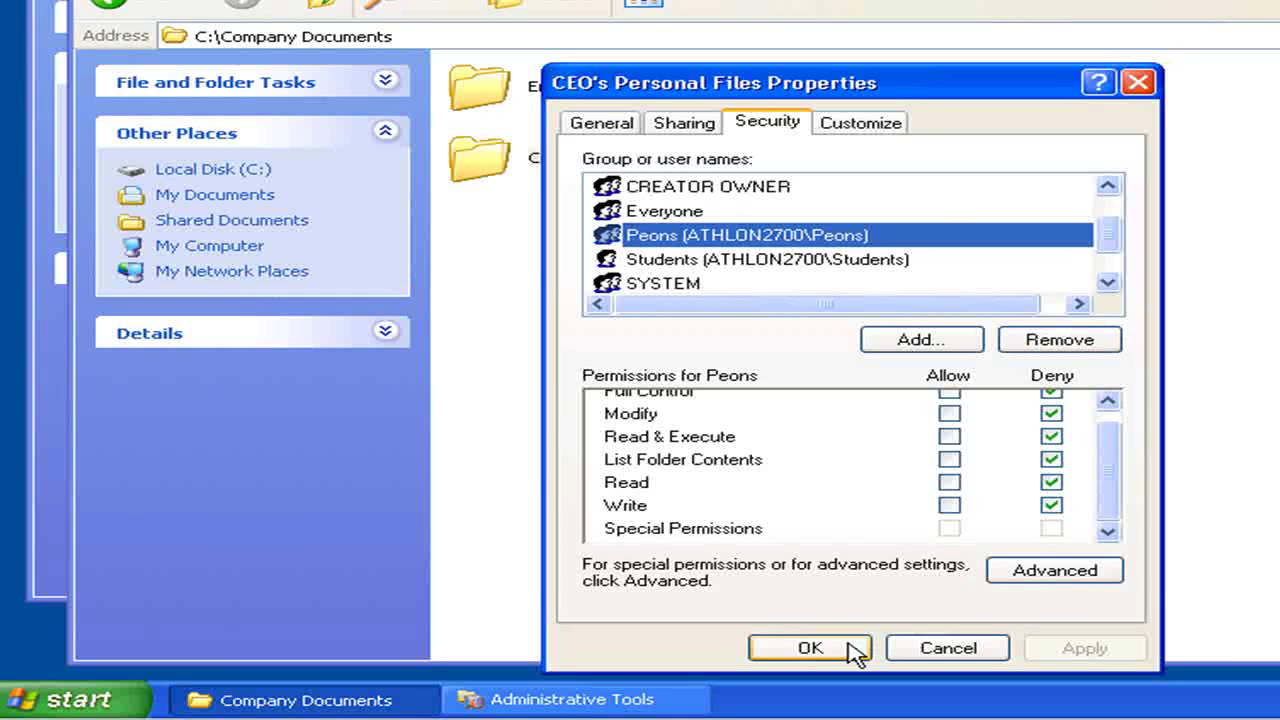
{"action": "left_click", "coordinate": [849, 651]}
- Add PayrollGroup to Payroll Documents' security list and allow it Full Control
{"action": "right_click", "coordinate": [897, 86]}
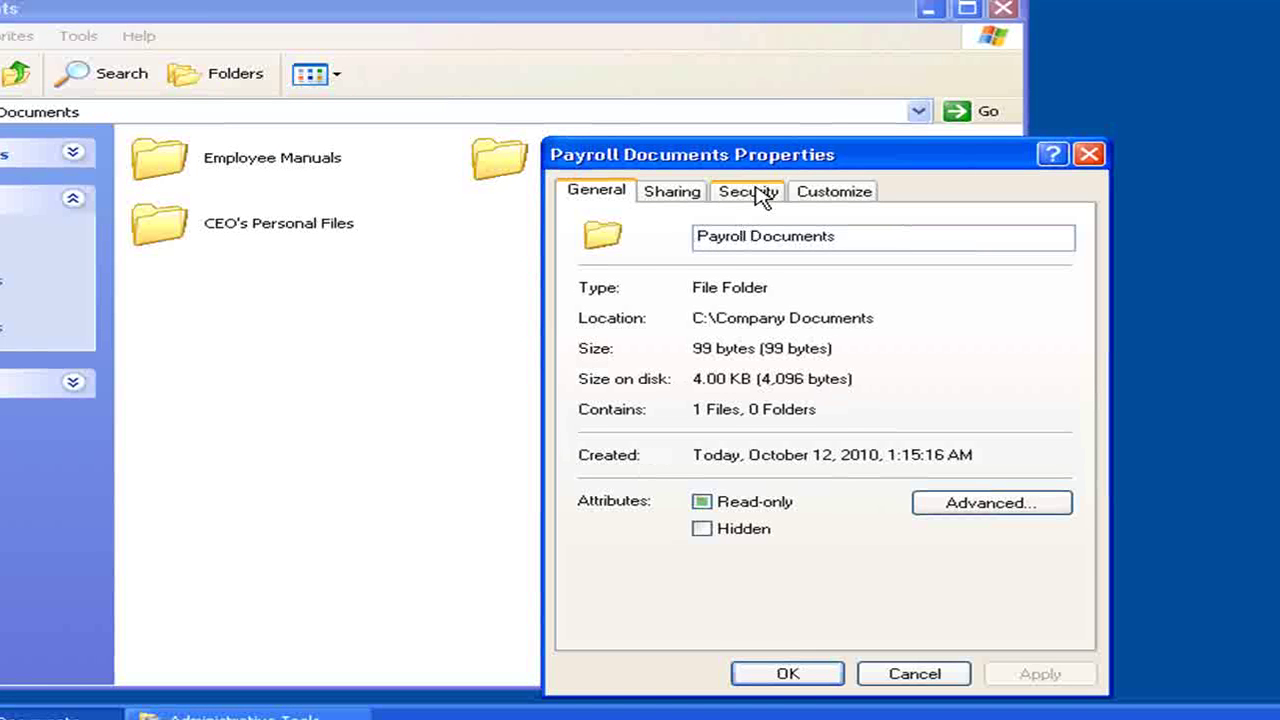
{"action": "left_click", "coordinate": [757, 191]}
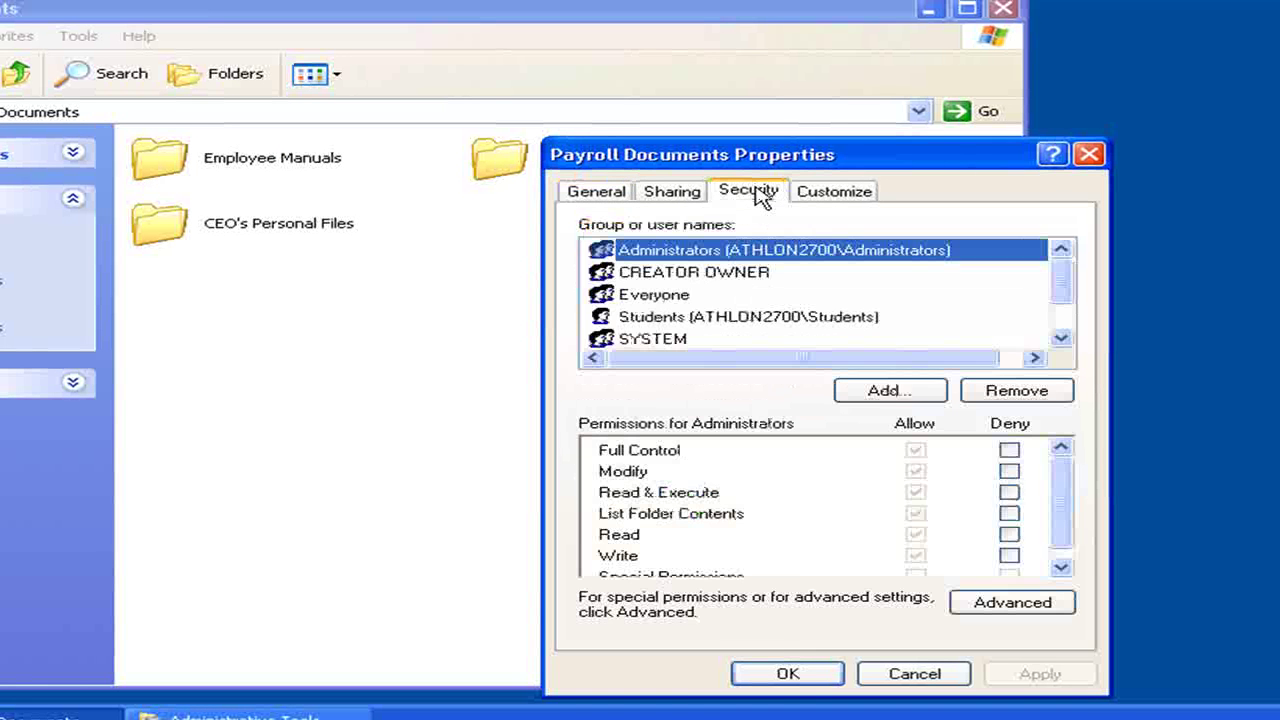
{"action": "left_click", "coordinate": [885, 391]}
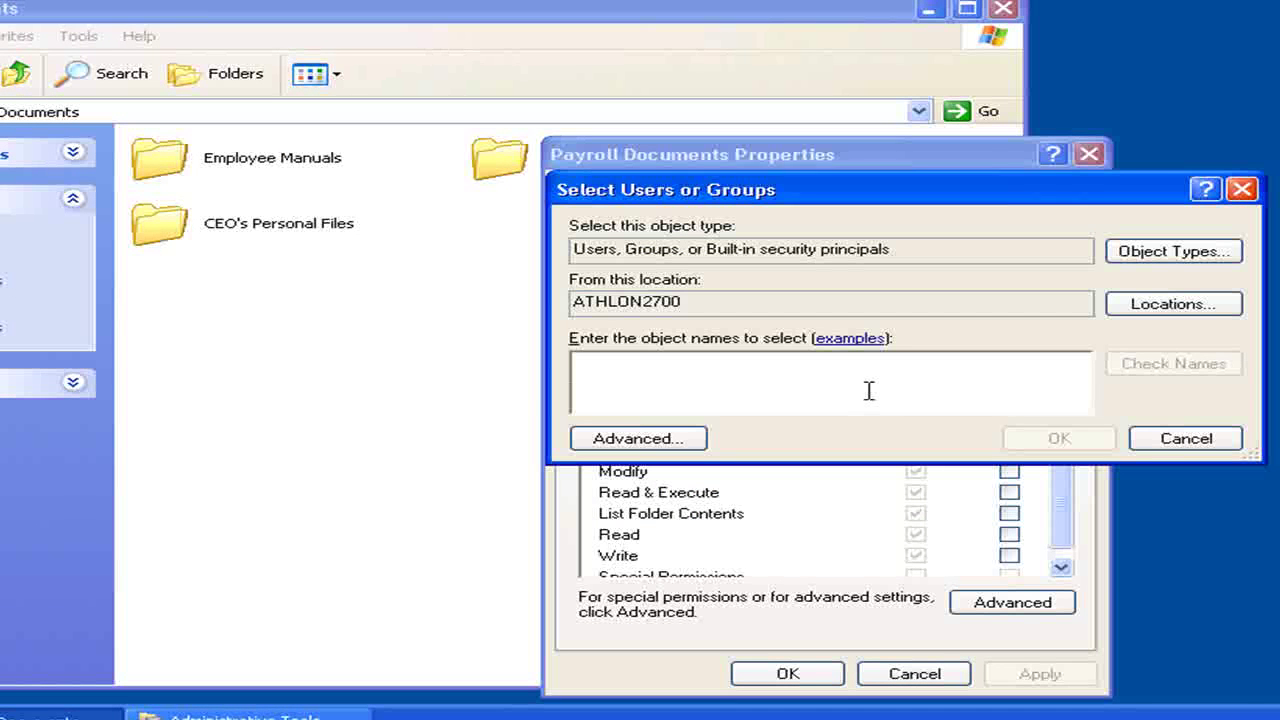
{"action": "type", "text": "payrollgr"}
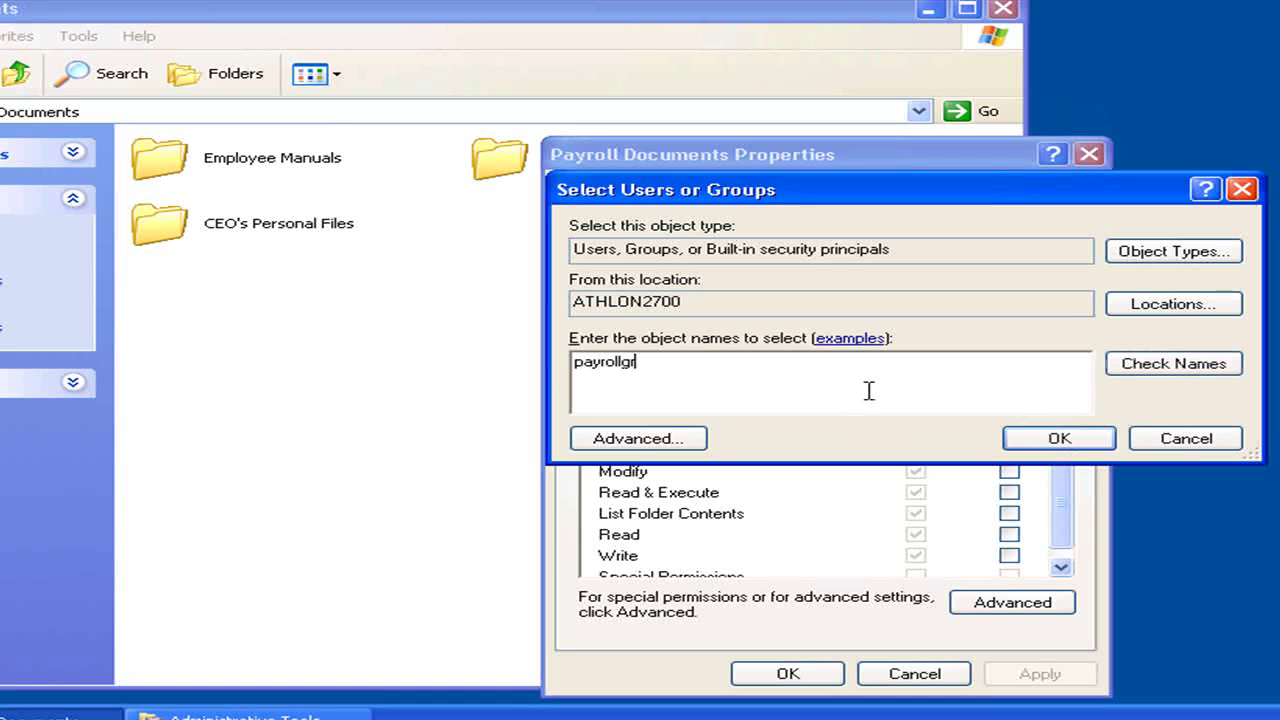
{"action": "type", "text": "oup"}
{"action": "left_click", "coordinate": [1186, 371]}
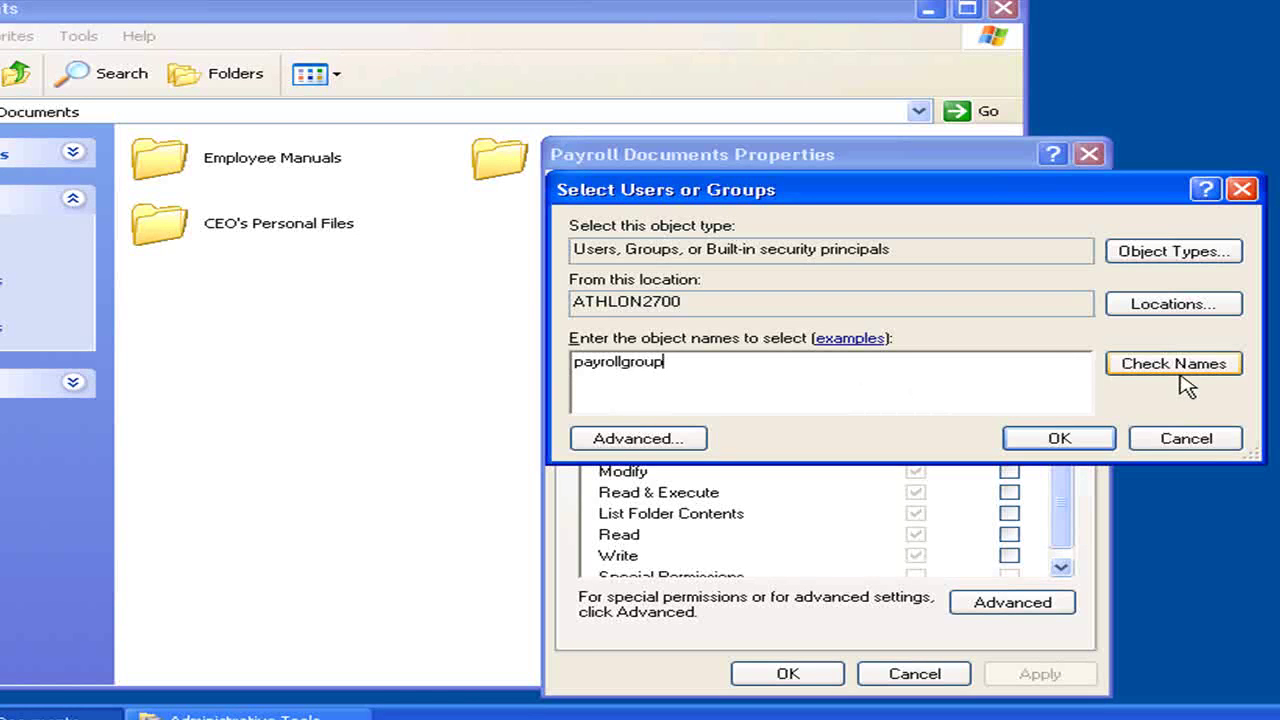
{"action": "left_click", "coordinate": [1058, 438]}
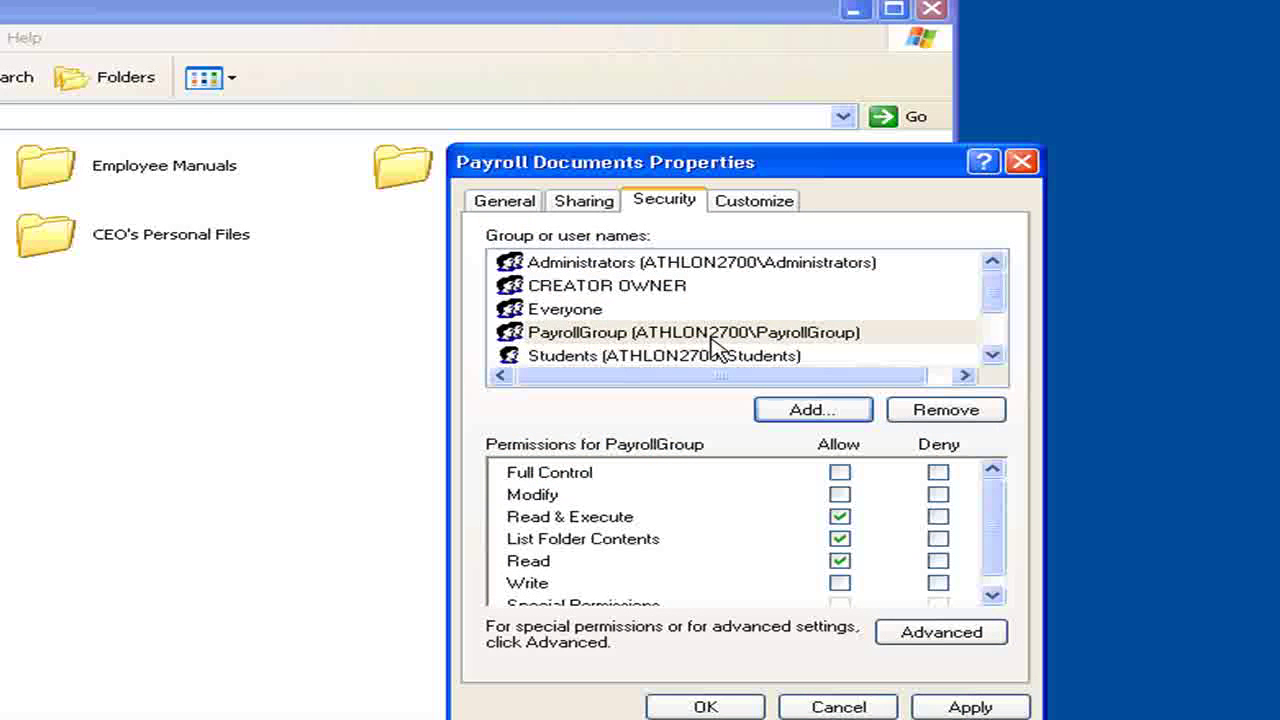
{"action": "left_click", "coordinate": [783, 322]}
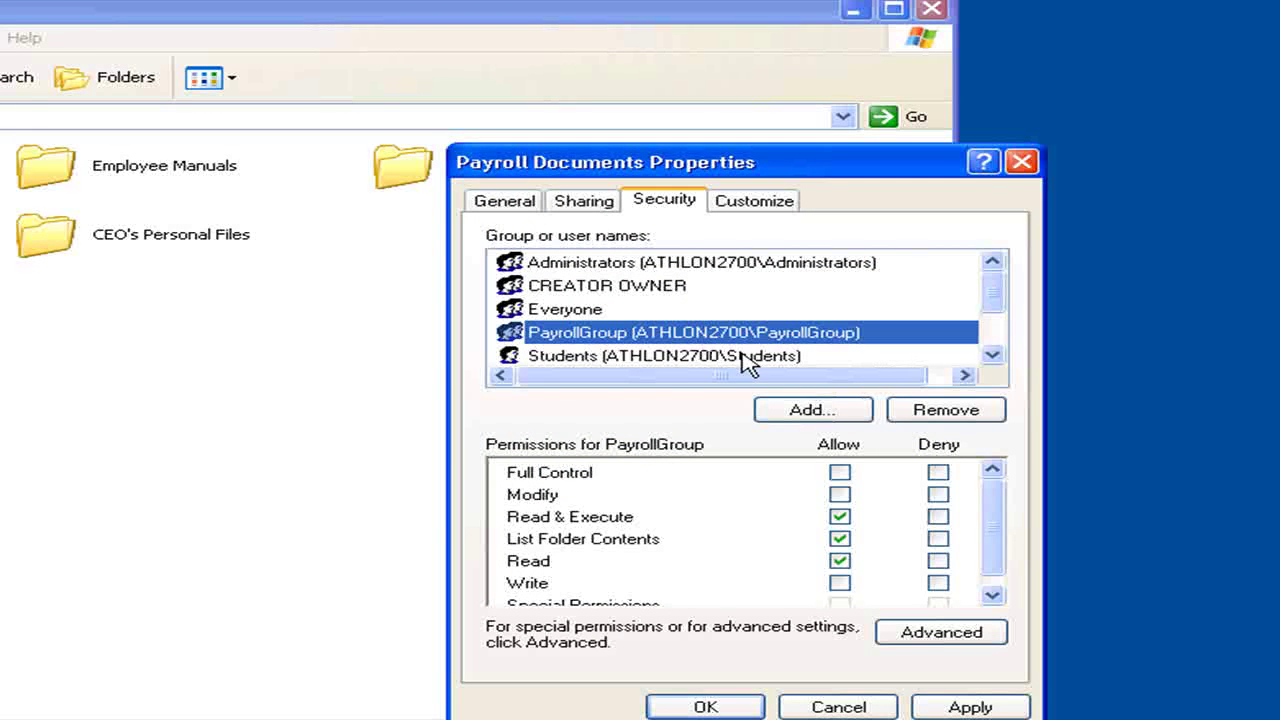
{"action": "left_click", "coordinate": [838, 478]}
{"action": "left_click_drag", "start_coordinate": [988, 519], "coordinate": [1003, 538]}
- Add the Peons group to the Payroll Documents permissions
{"action": "left_click", "coordinate": [857, 417]}
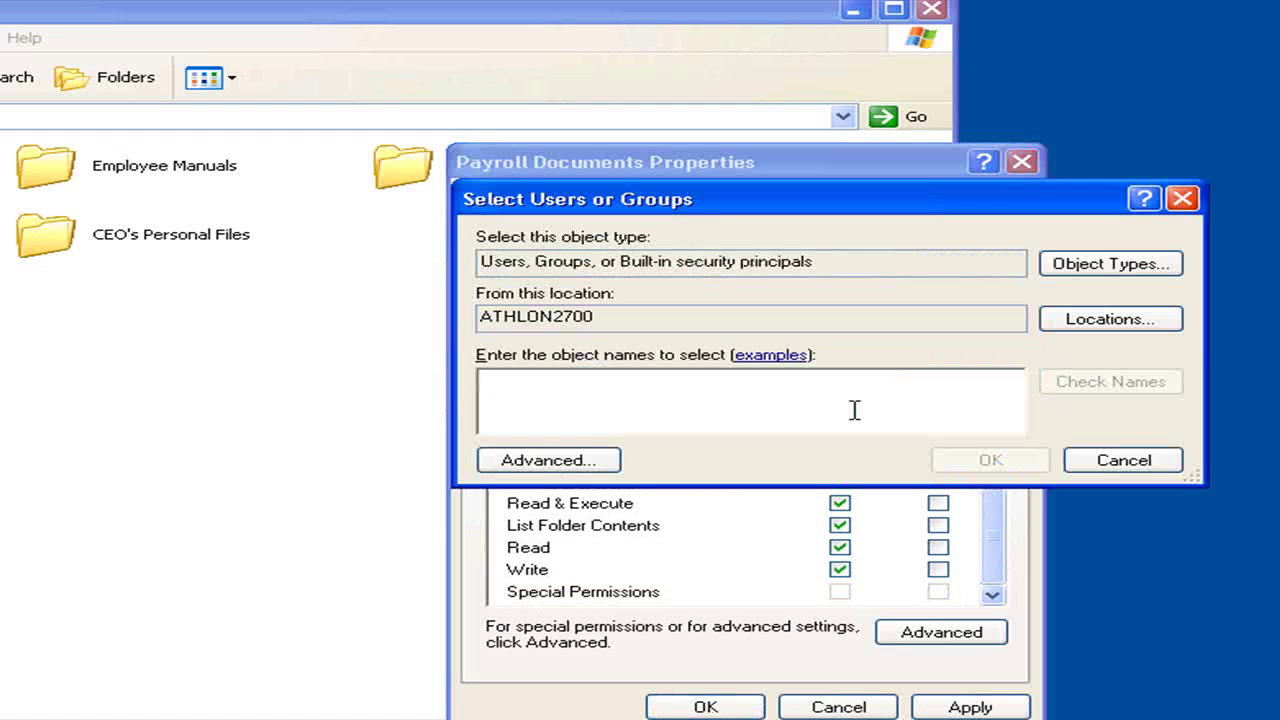
{"action": "type", "text": "peons"}
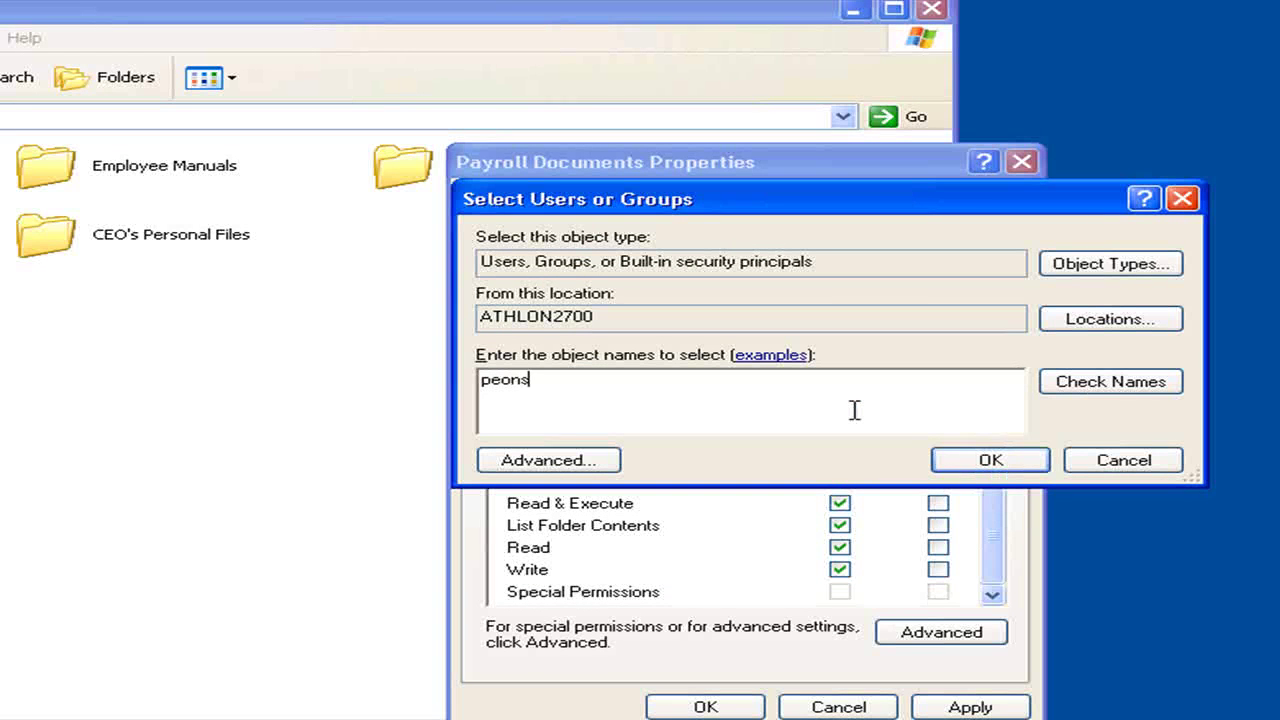
{"action": "left_click", "coordinate": [1128, 387]}
{"action": "left_click", "coordinate": [1002, 464]}
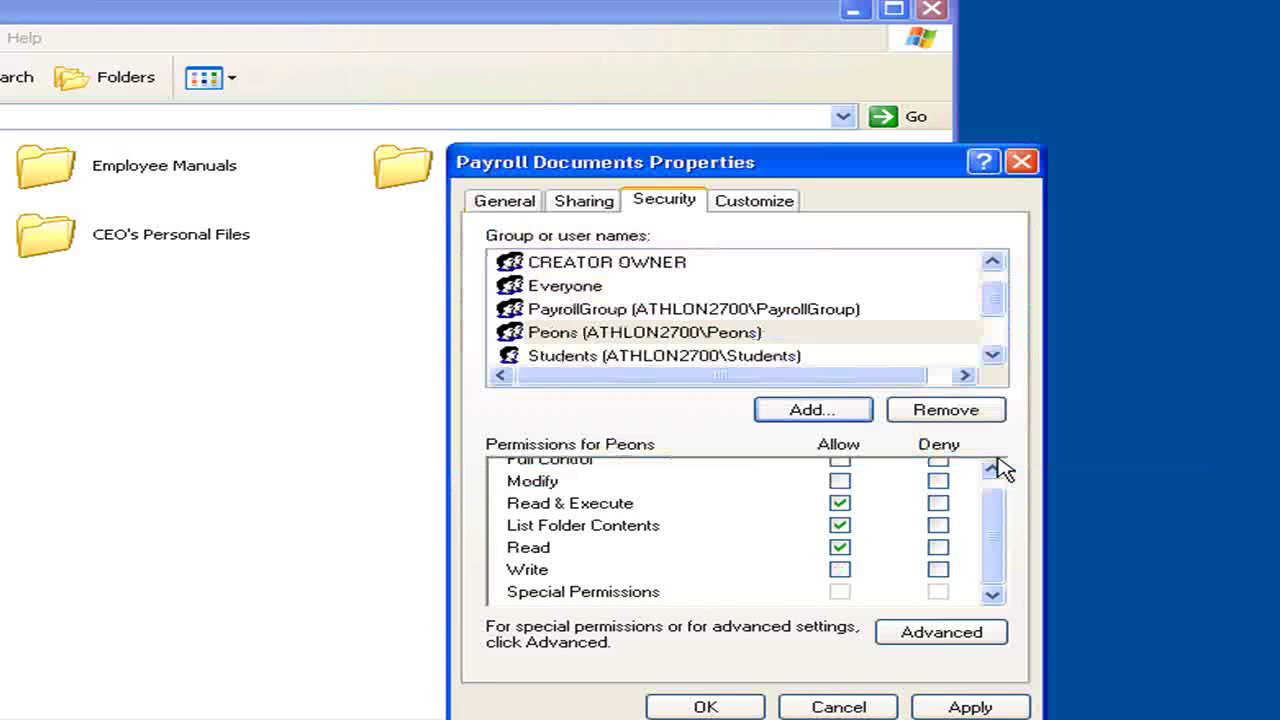
- Deny Peons Full Control on Payroll Documents, confirm the warning, and close the properties
{"action": "scroll", "coordinate": [1004, 491], "scroll_direction": "up", "scroll_amount": 1}
{"action": "left_click", "coordinate": [938, 473]}
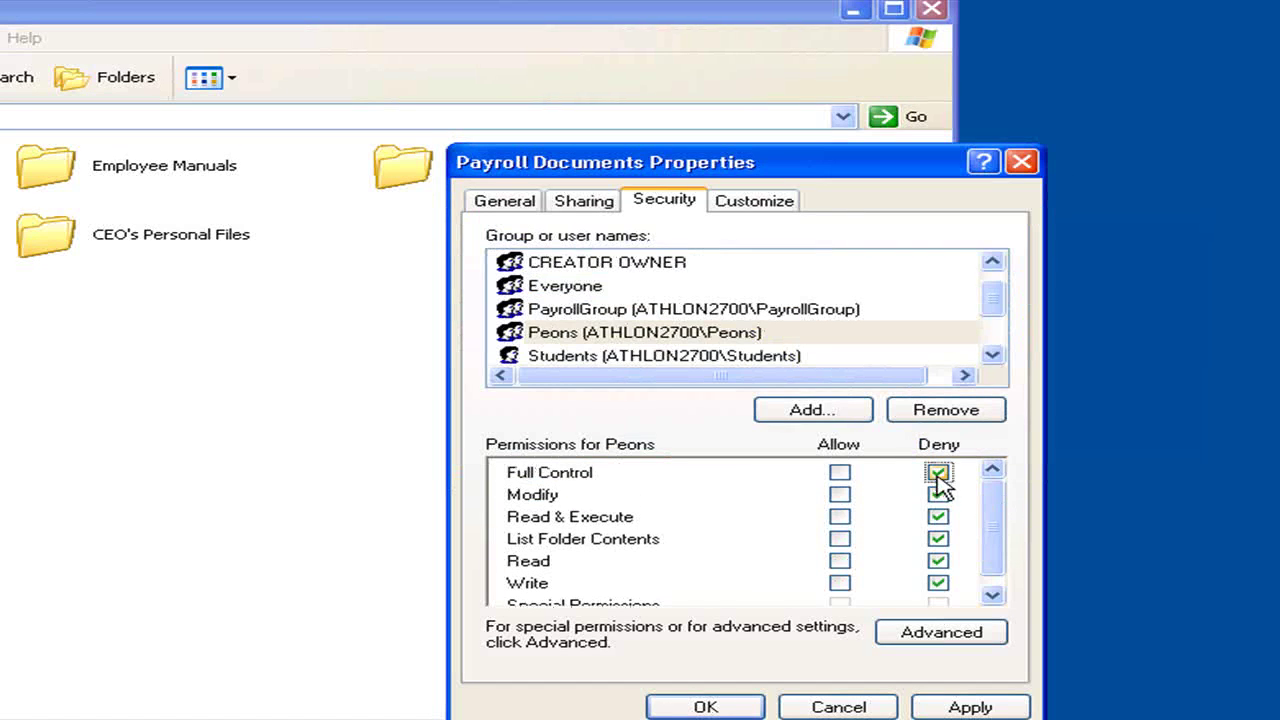
{"action": "scroll", "coordinate": [993, 522], "scroll_direction": "down", "scroll_amount": 1}
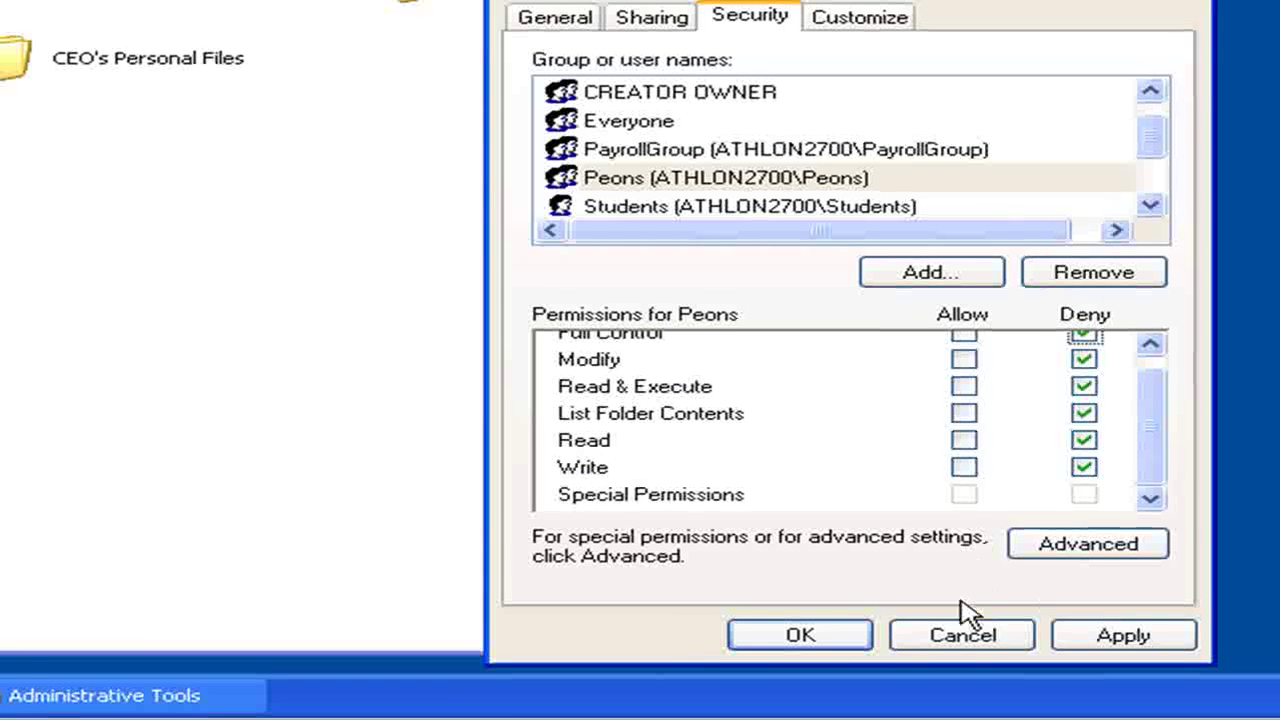
{"action": "left_click", "coordinate": [930, 706]}
{"action": "left_click", "coordinate": [678, 262]}
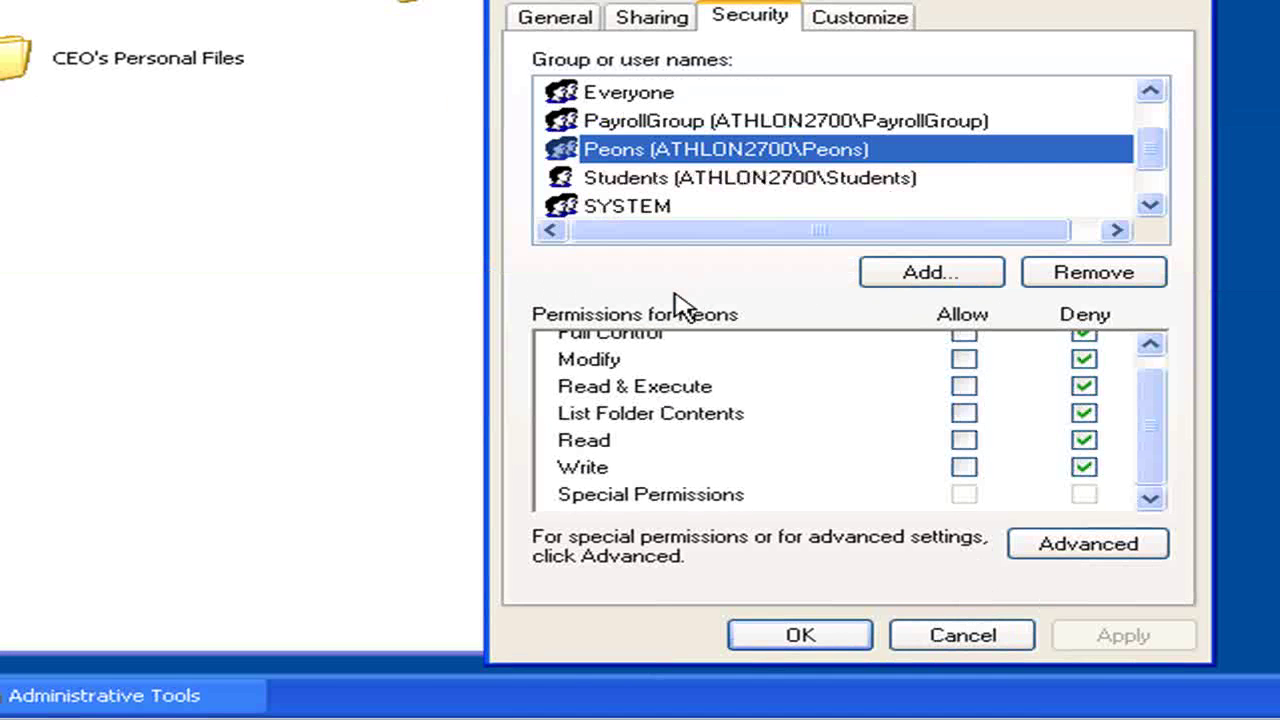
{"action": "left_click", "coordinate": [830, 636]}
{"action": "right_click", "coordinate": [510, 158]}
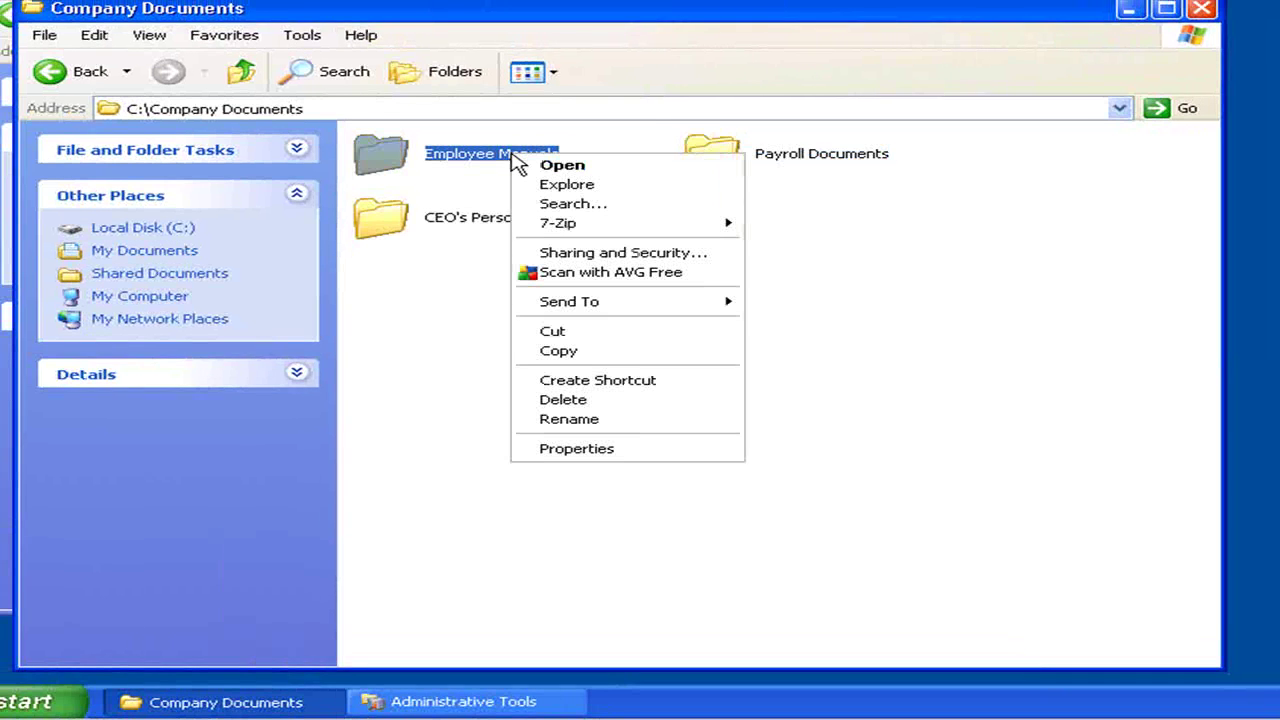
- Add the Employees group to Employee Manuals with Read & Execute, List Folder Contents and Read allowed
{"action": "left_click", "coordinate": [607, 452]}
{"action": "left_click", "coordinate": [724, 188]}
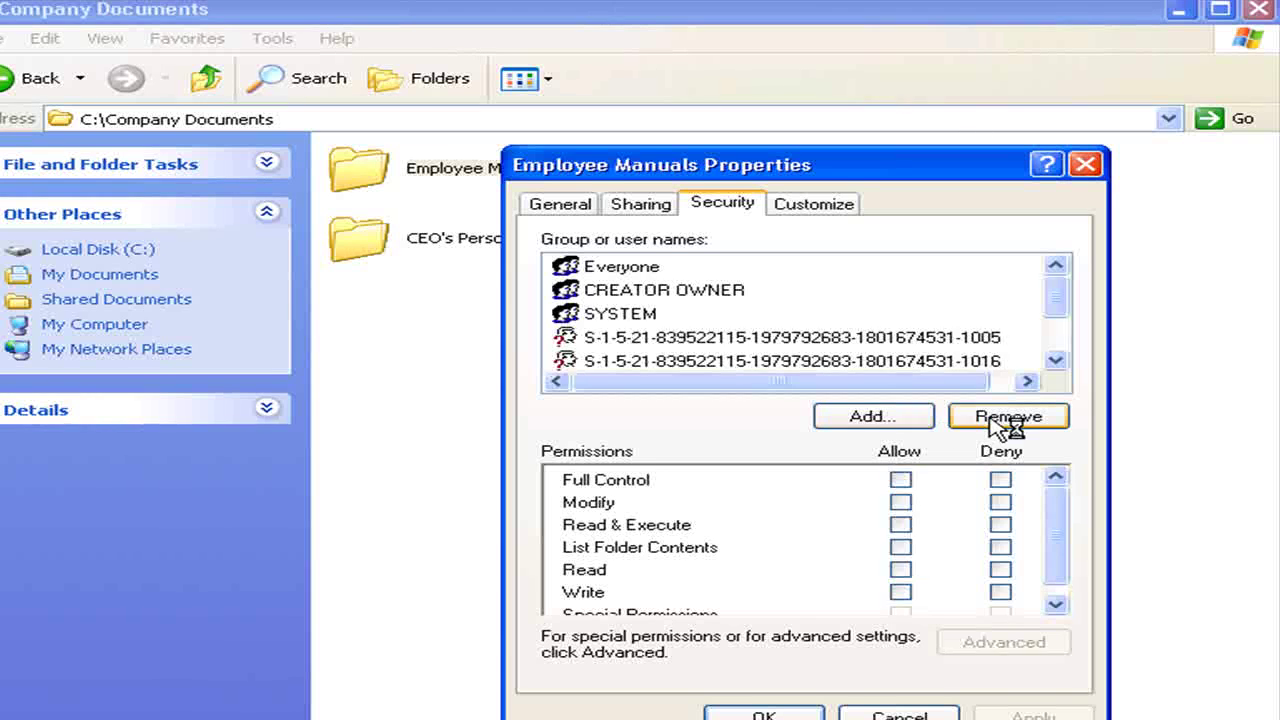
{"action": "left_click", "coordinate": [920, 420]}
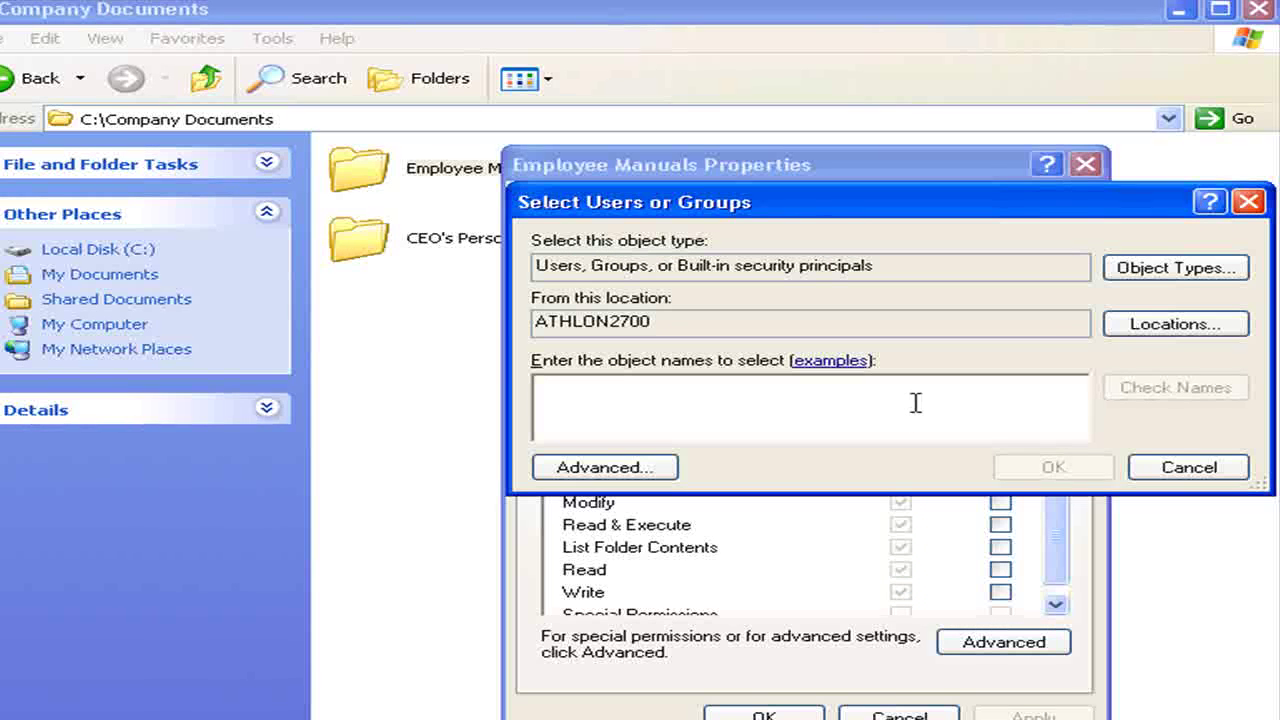
{"action": "type", "text": "a"}
{"action": "key", "text": "BackSpace"}
{"action": "type", "text": "employees"}
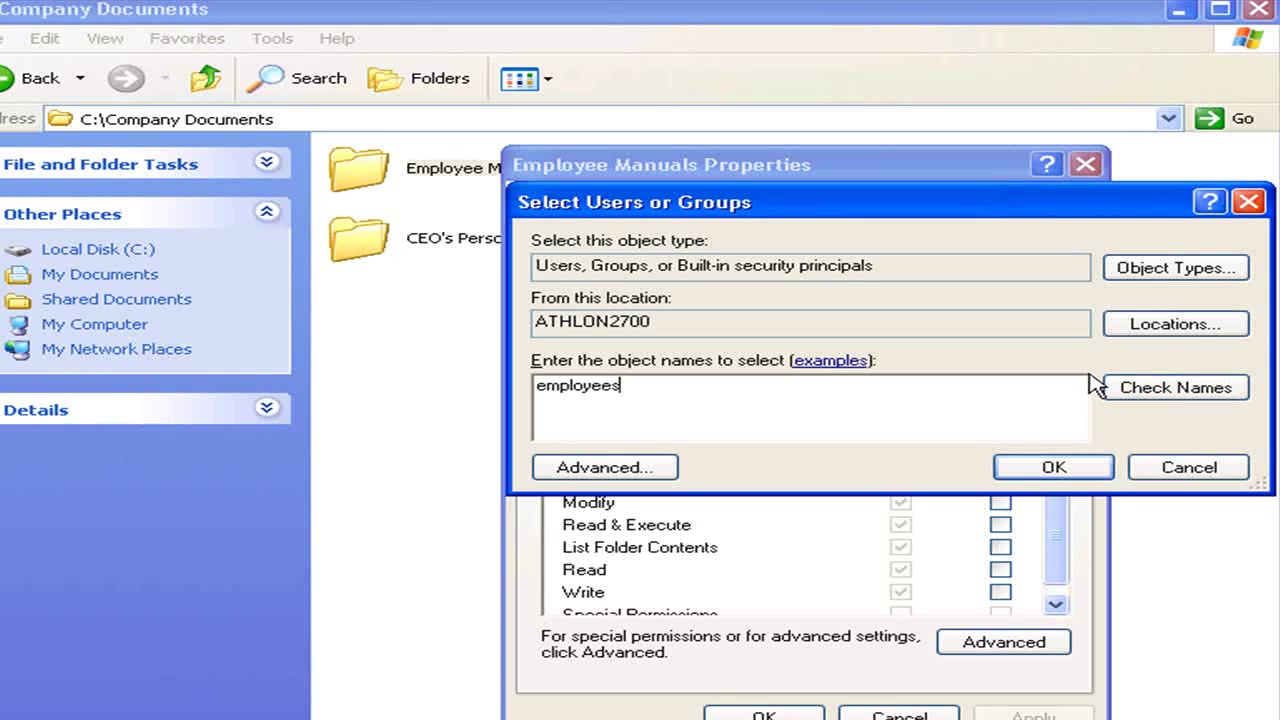
{"action": "left_click", "coordinate": [1170, 398]}
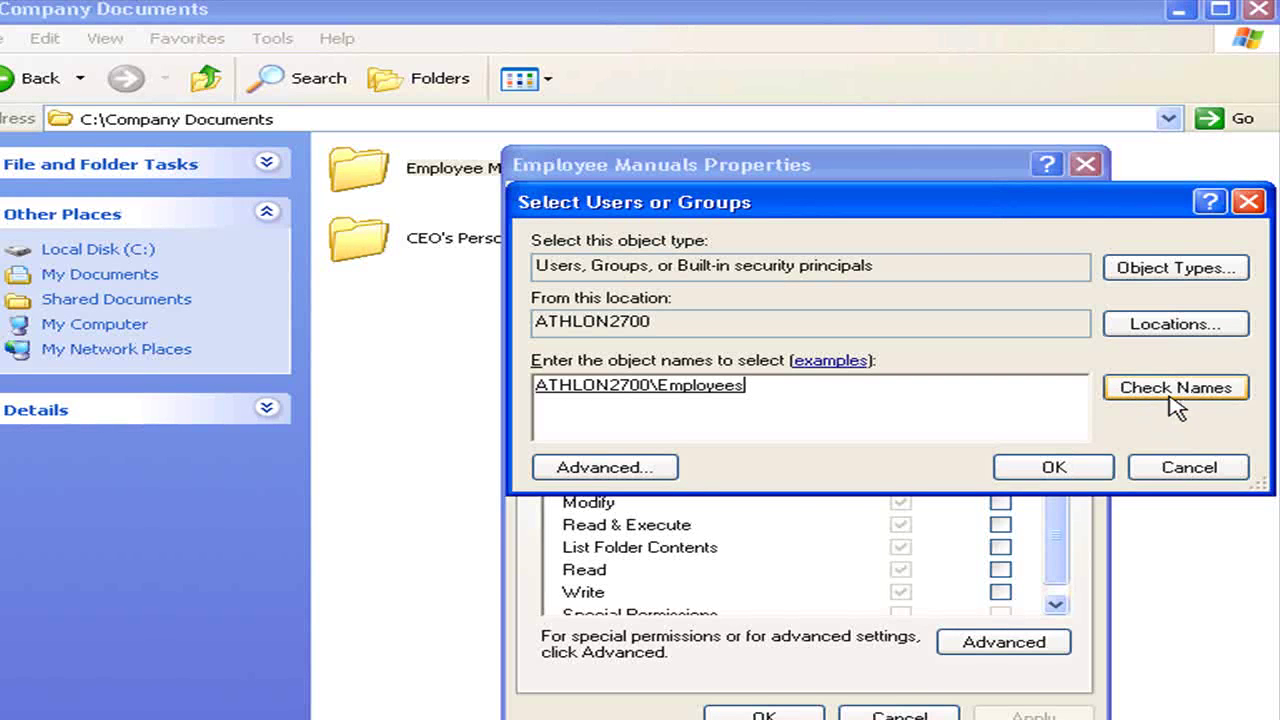
{"action": "left_click", "coordinate": [1090, 470]}
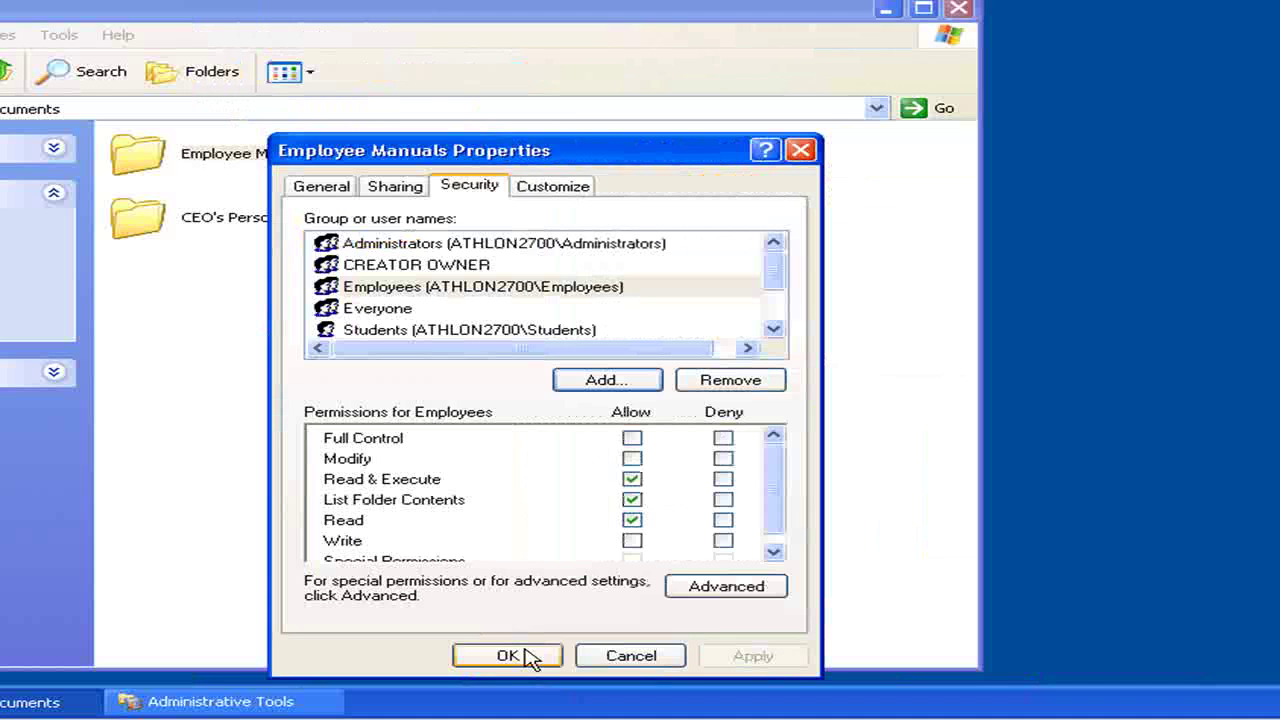
{"action": "left_click", "coordinate": [775, 679]}
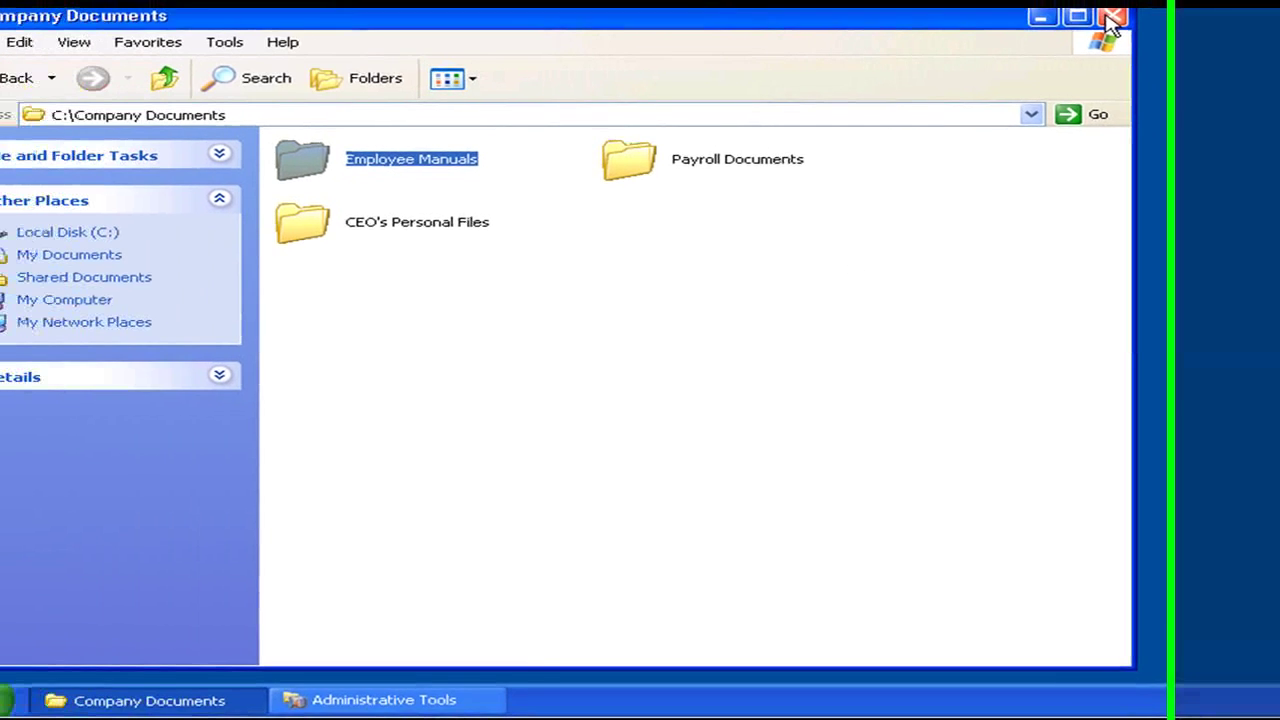
- Close the Company Documents window and return to the folder view
{"action": "left_click", "coordinate": [1111, 20]}
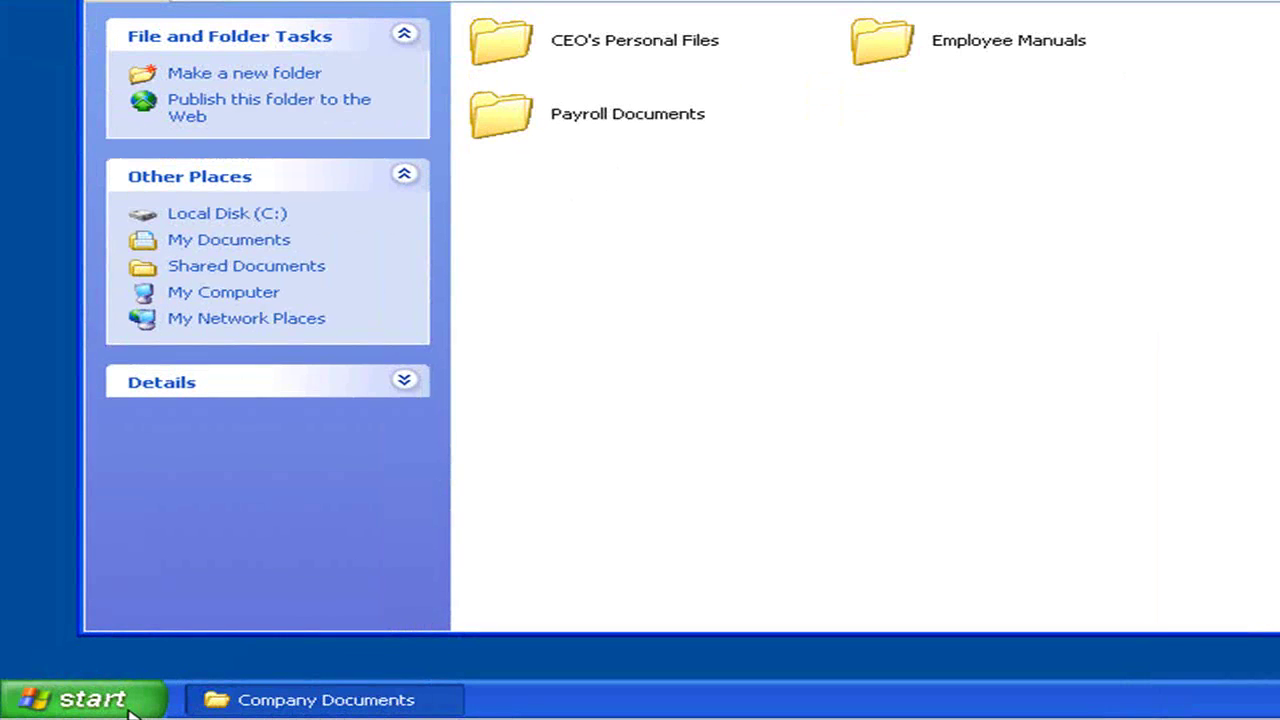
{"action": "left_click", "coordinate": [104, 705]}
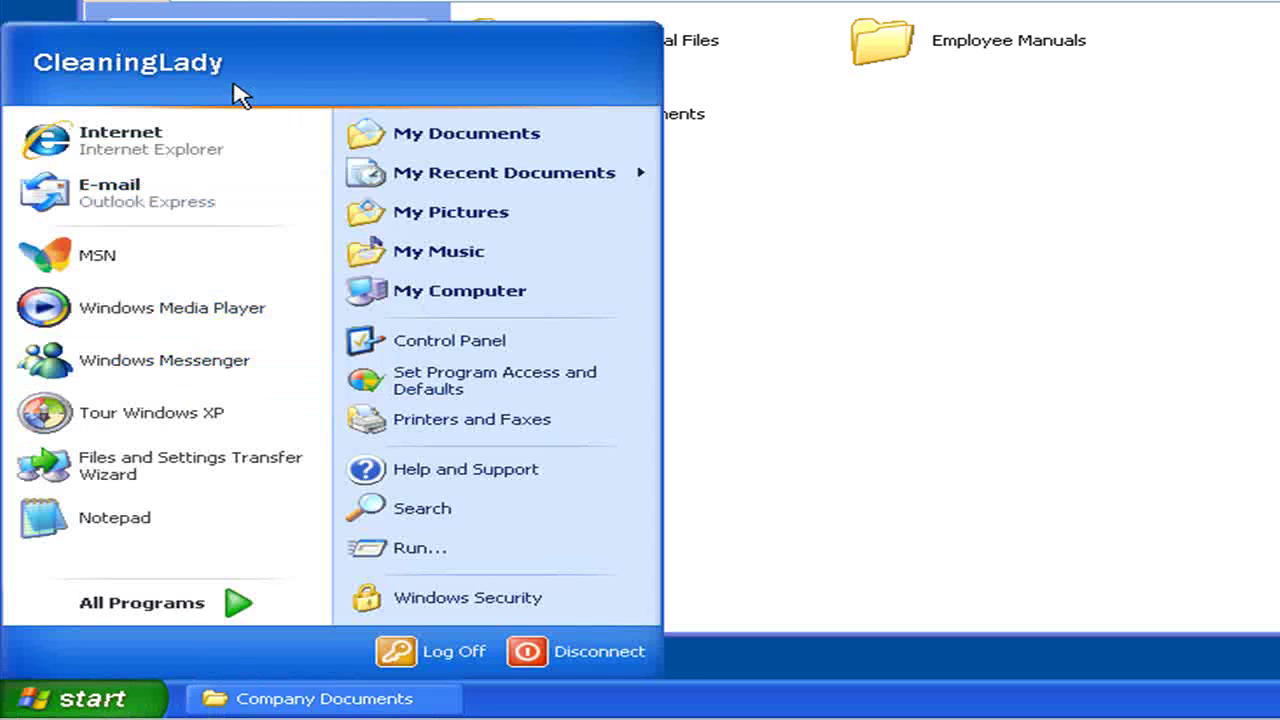
{"action": "left_click", "coordinate": [870, 252]}
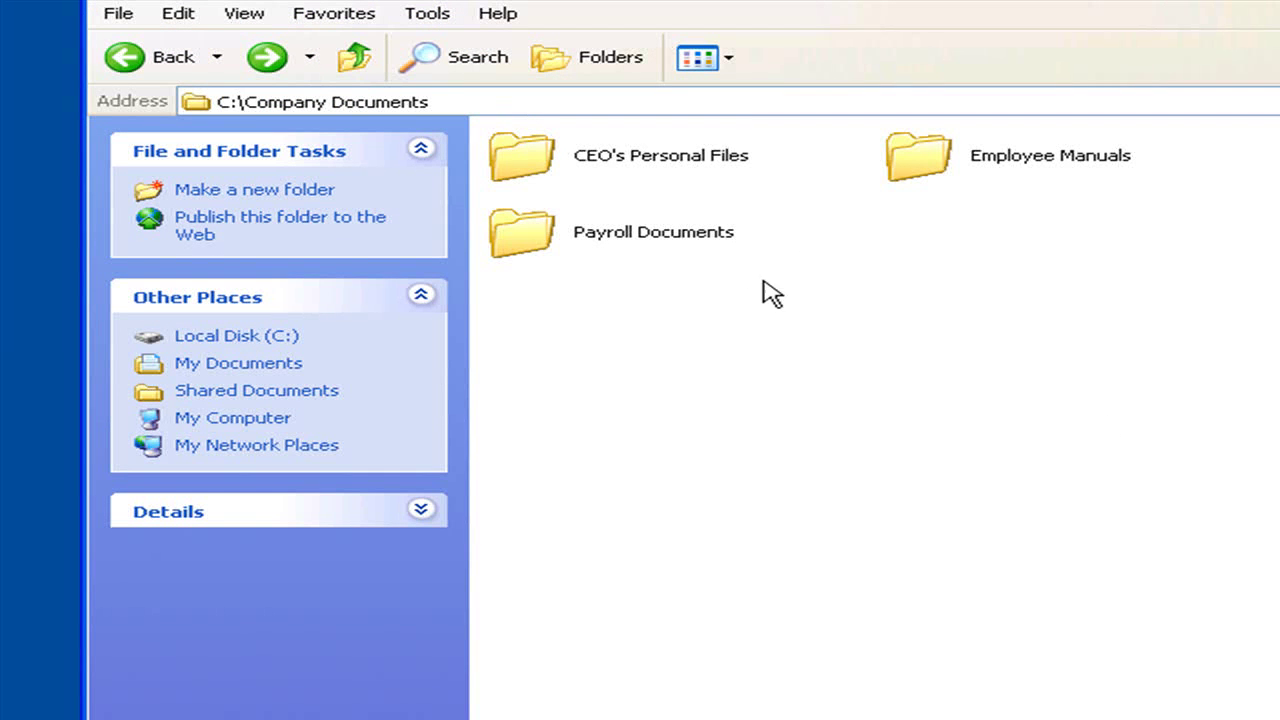
- Get Access is denied on Payroll Documents and CEO's Personal Files, then open Employee Manuals
{"action": "double_click", "coordinate": [690, 233]}
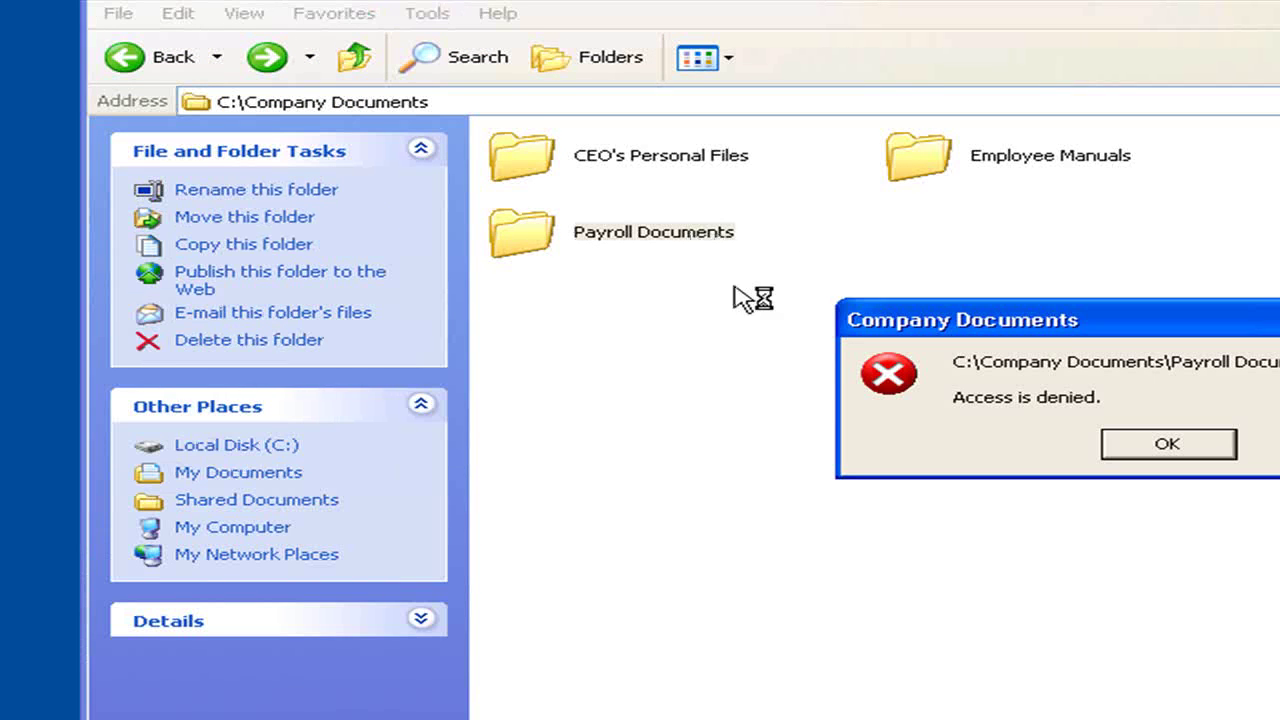
{"action": "left_click", "coordinate": [1165, 447]}
{"action": "double_click", "coordinate": [686, 160]}
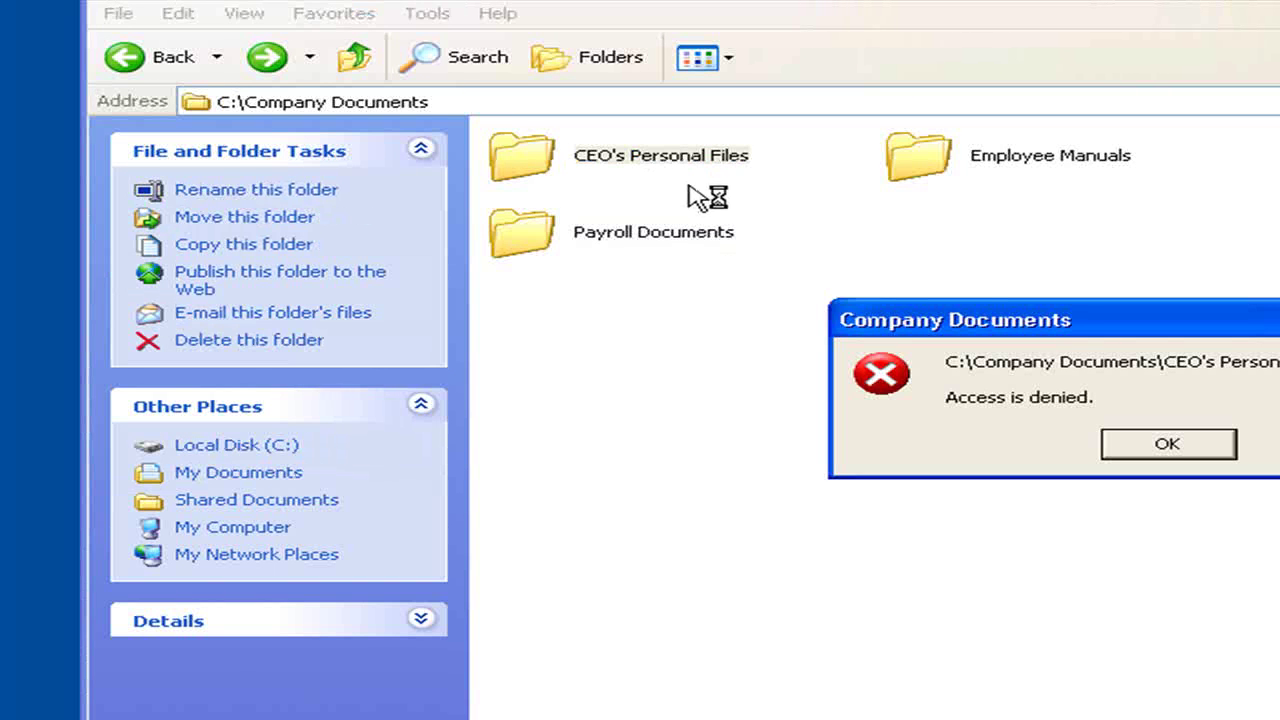
{"action": "left_click", "coordinate": [1168, 447]}
{"action": "double_click", "coordinate": [1047, 165]}
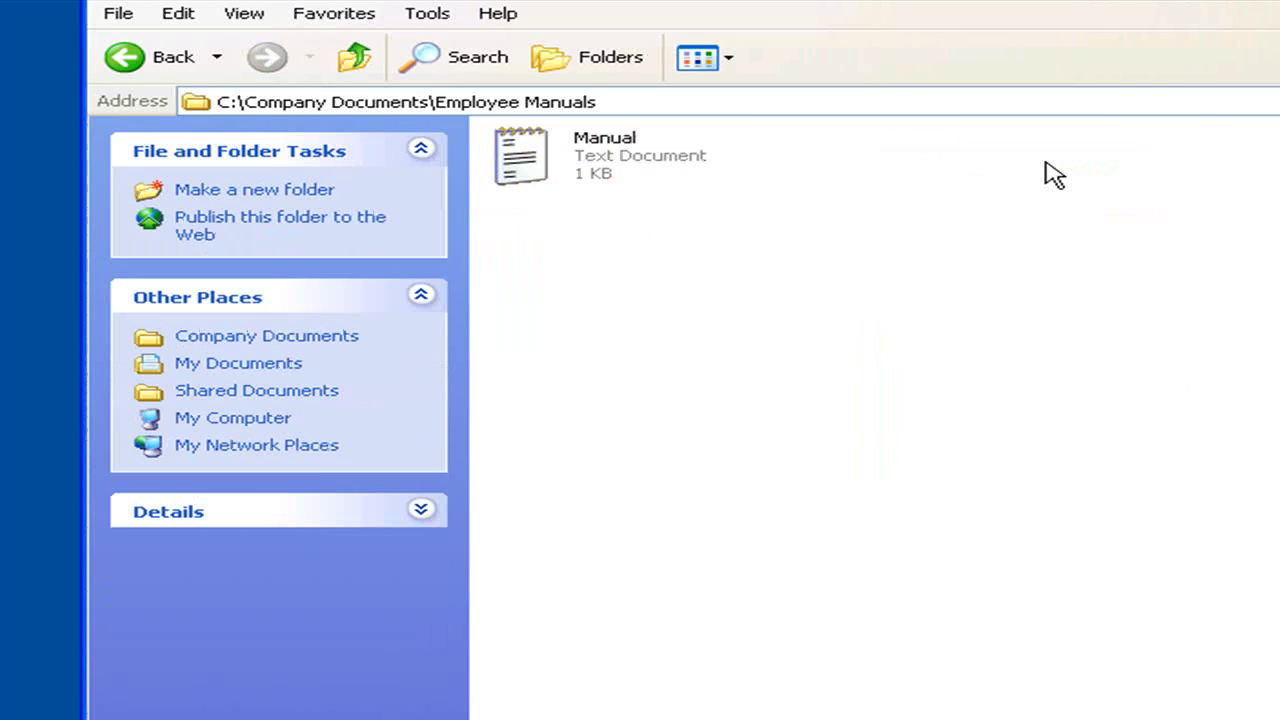
- Open Manual and edit it to read 'Shirt and Shoes not Required'
{"action": "double_click", "coordinate": [612, 166]}
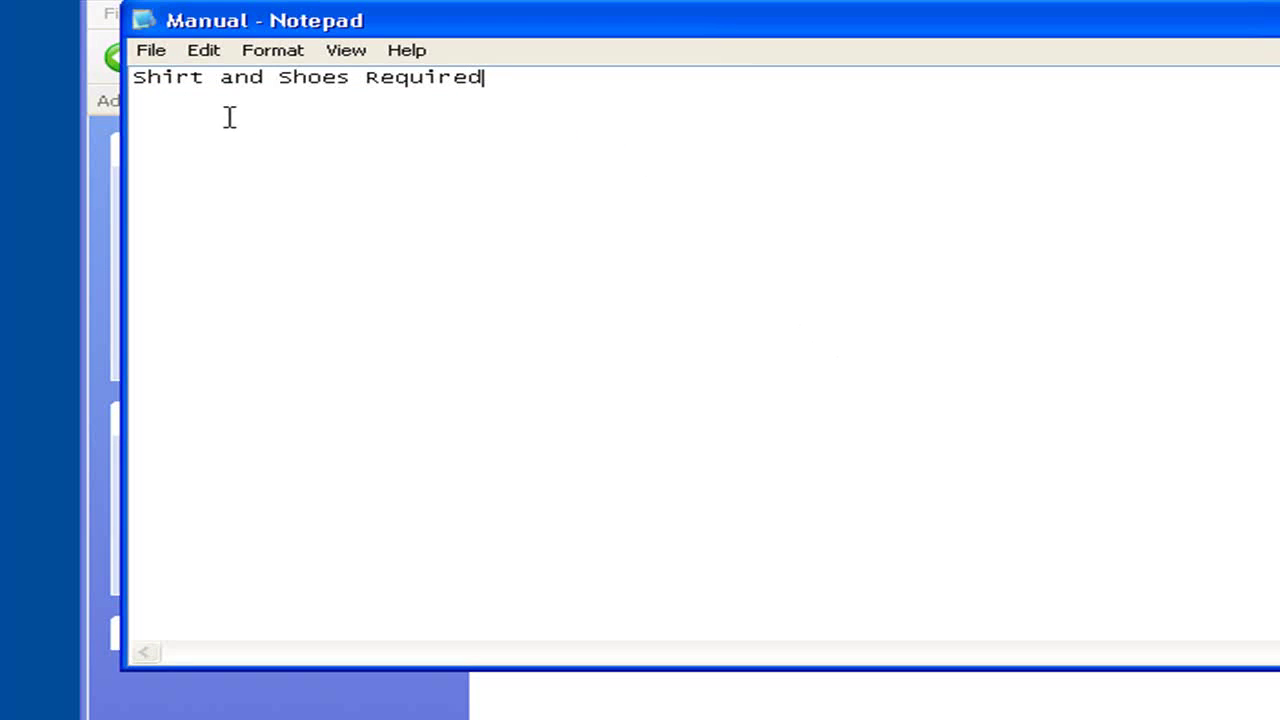
{"action": "left_click", "coordinate": [366, 77]}
{"action": "type", "text": "not"}
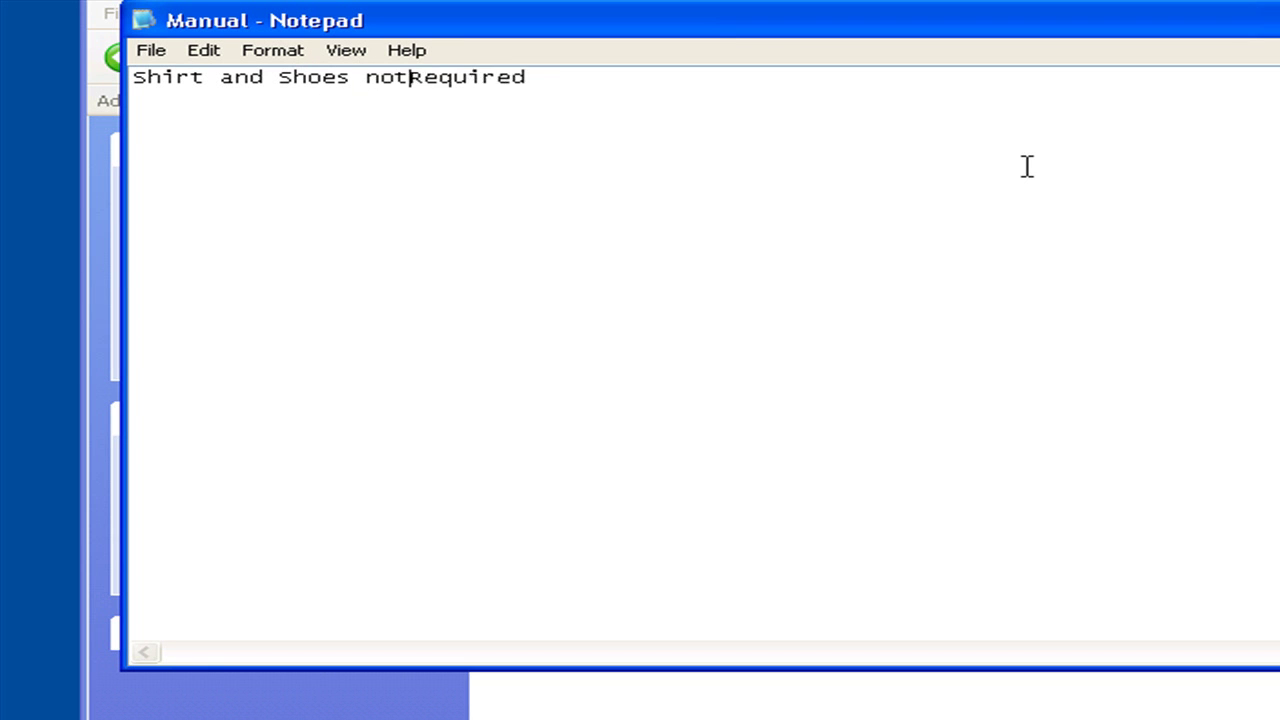
- Attempt to save Manual, accept the refusal, and close Notepad without saving
{"action": "left_click", "coordinate": [148, 52]}
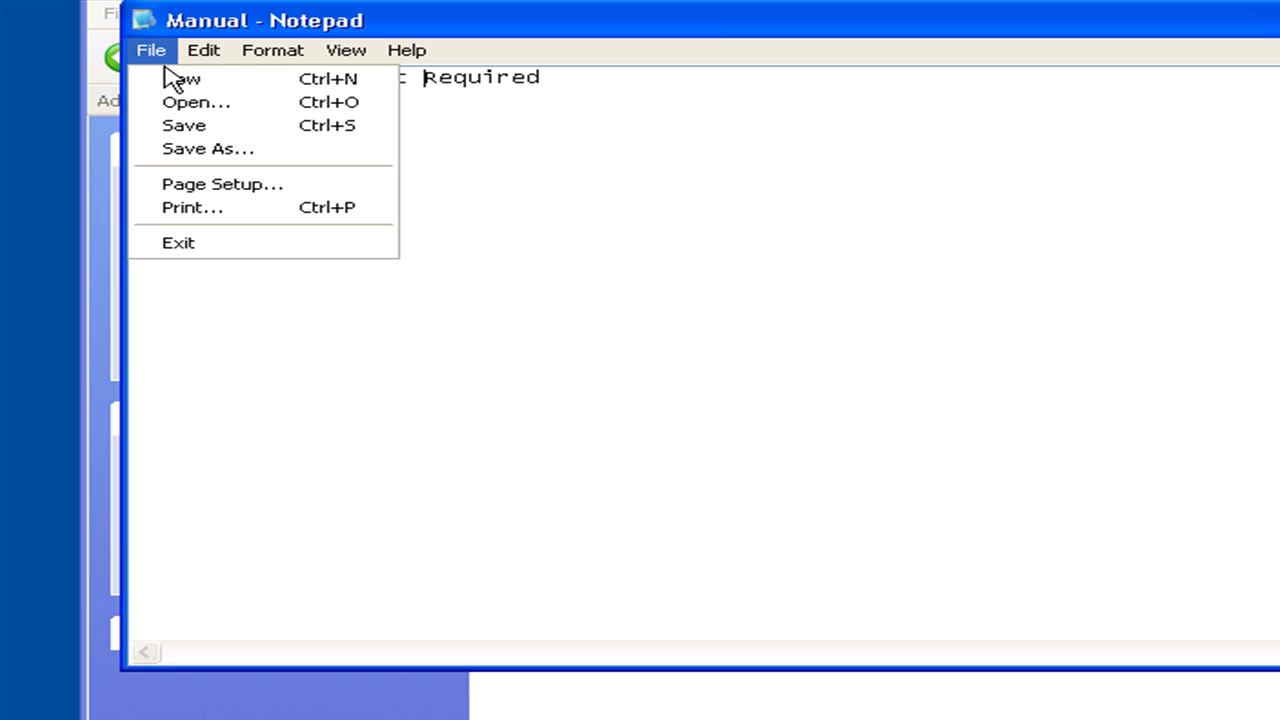
{"action": "left_click", "coordinate": [200, 130]}
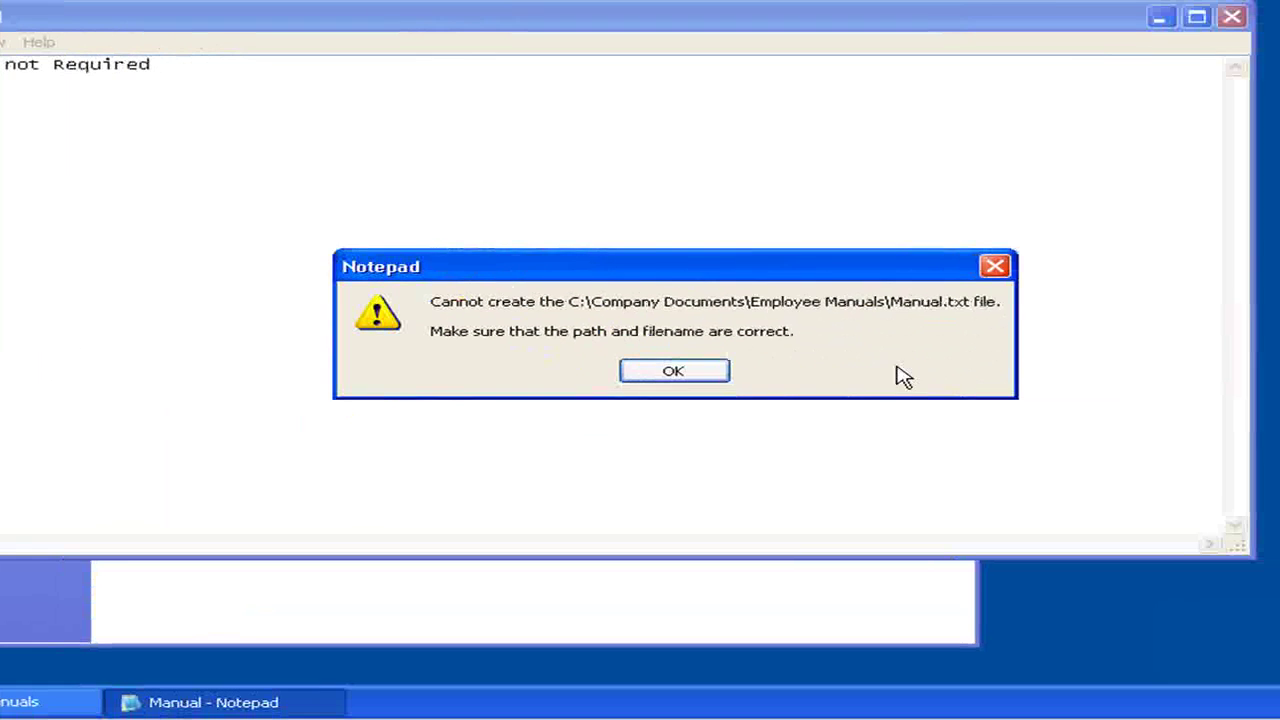
{"action": "left_click", "coordinate": [985, 268]}
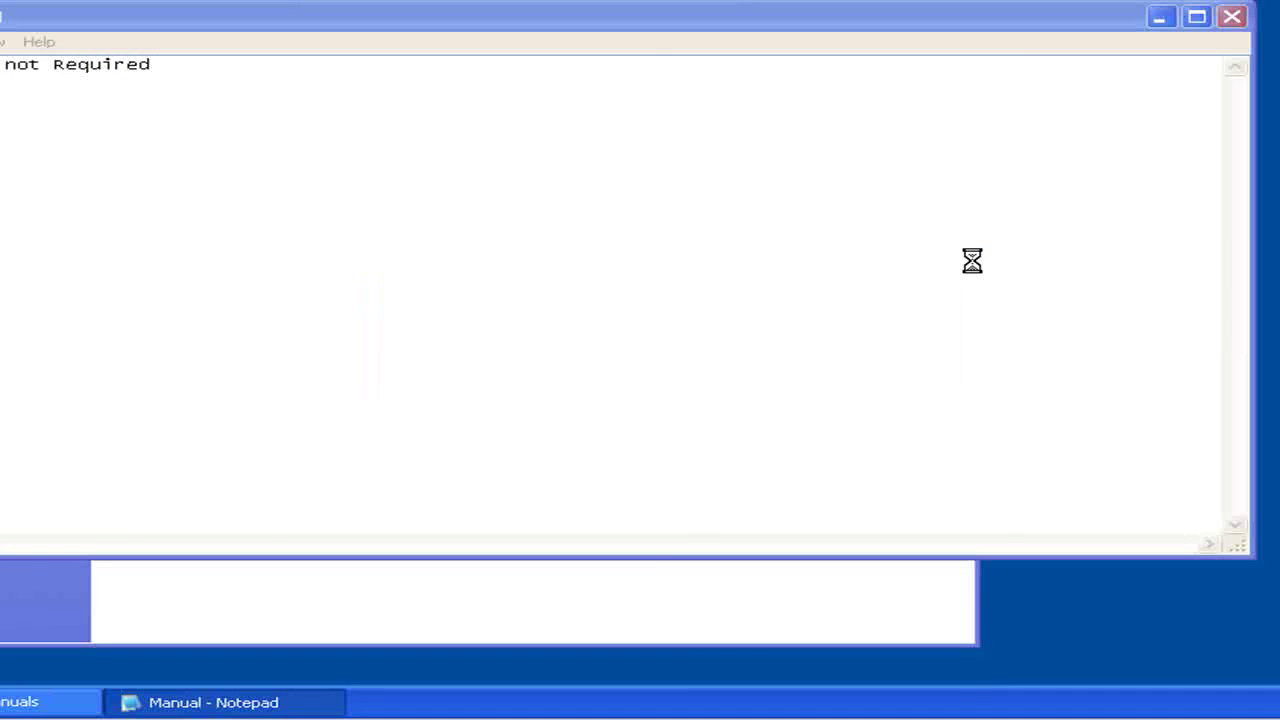
{"action": "left_click", "coordinate": [582, 508]}
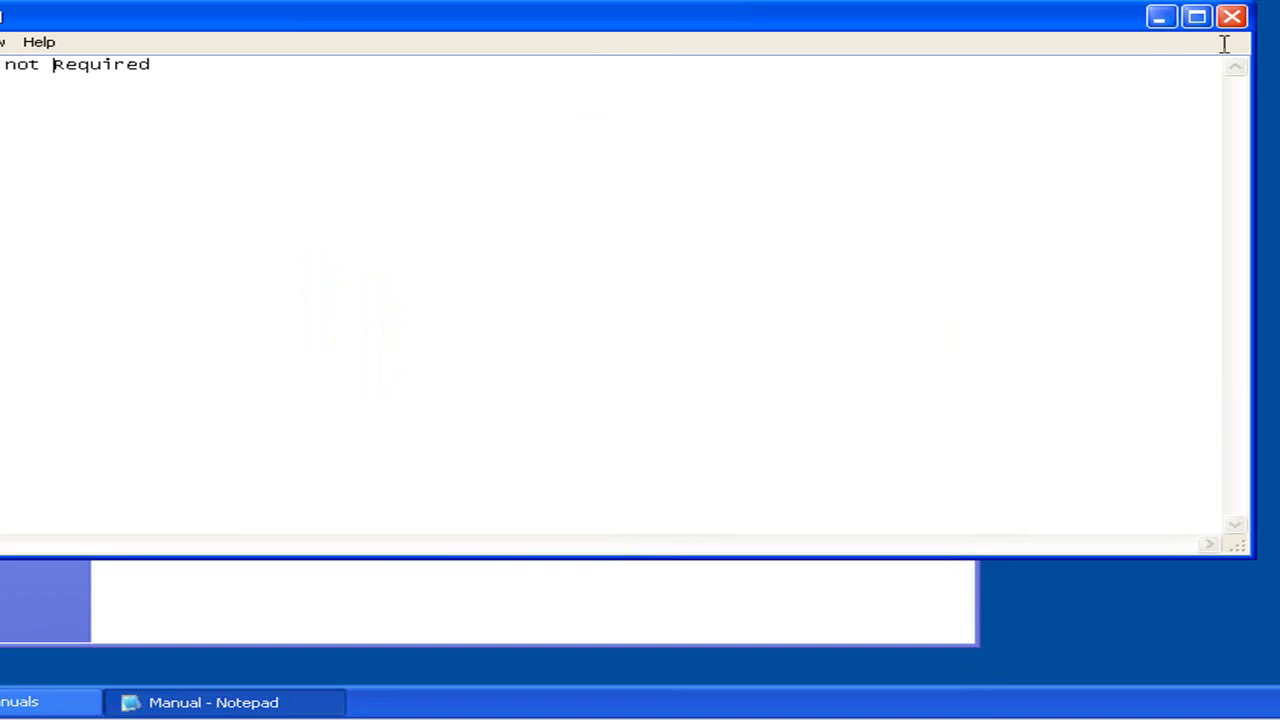
{"action": "left_click", "coordinate": [1232, 17]}
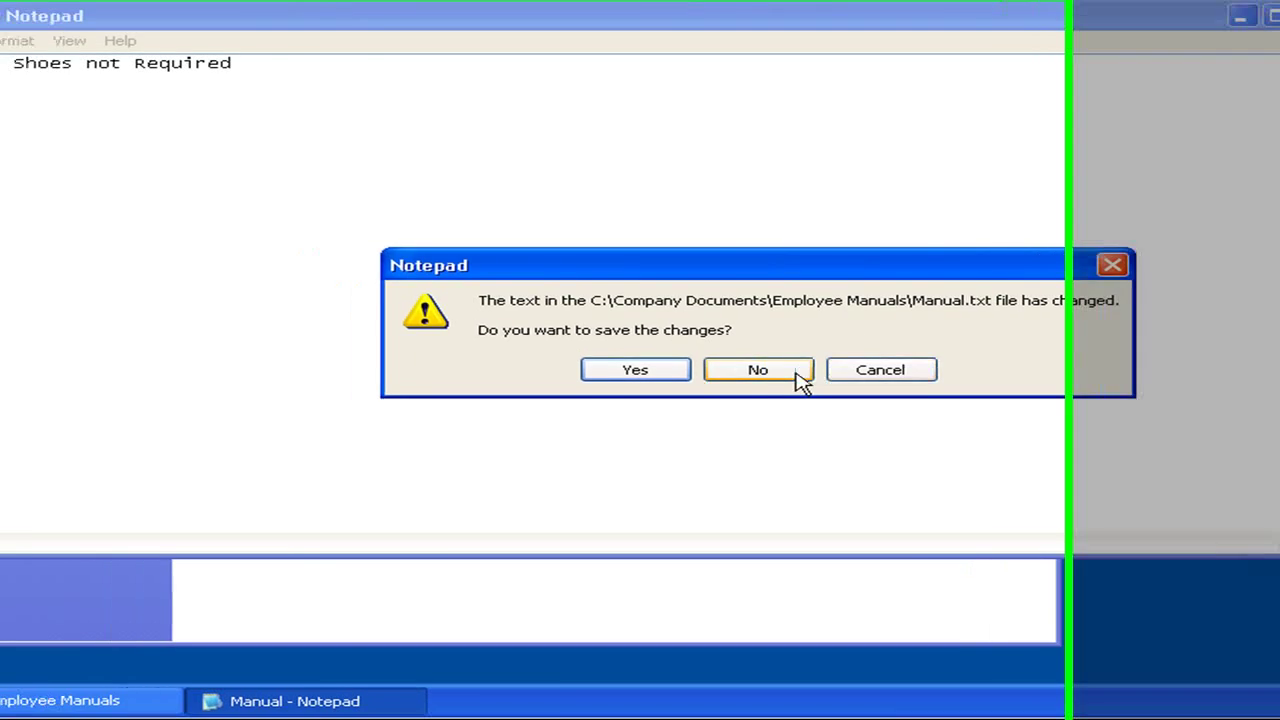
{"action": "left_click", "coordinate": [700, 375]}
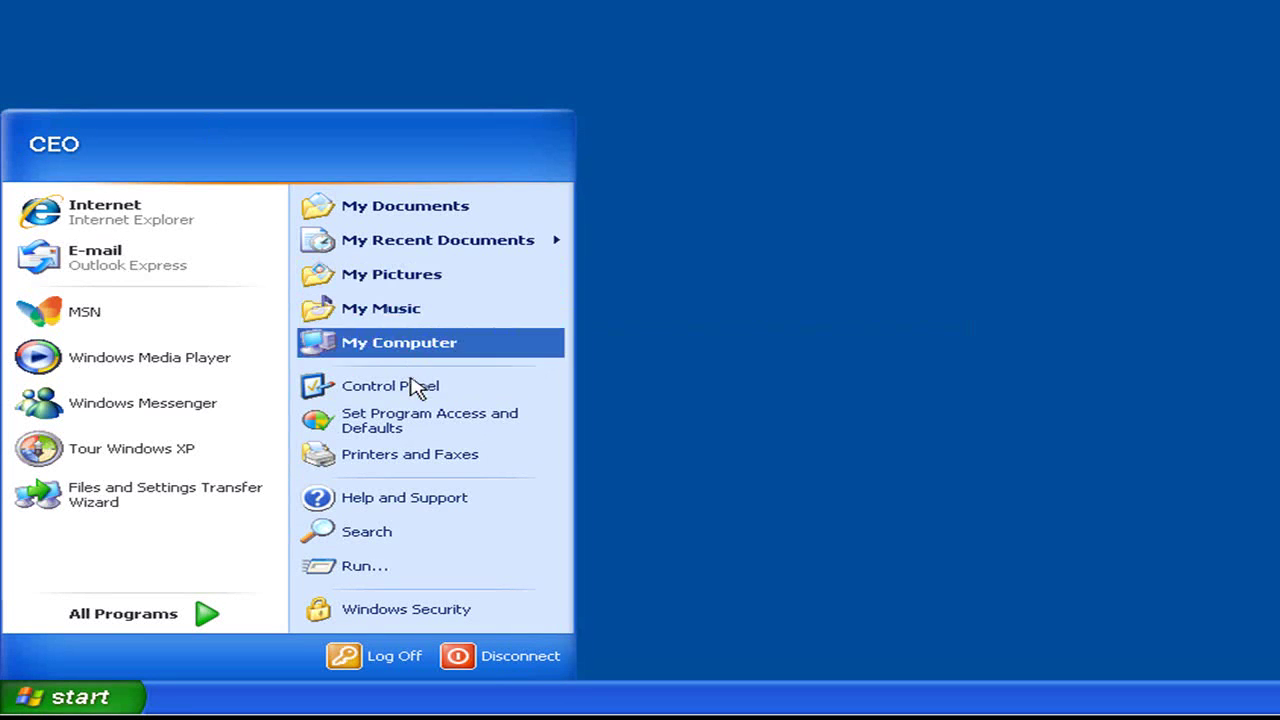
- Browse to C:\Company Documents, showing the drive's hidden contents, and open CEO's Personal Files
{"action": "left_click", "coordinate": [435, 348]}
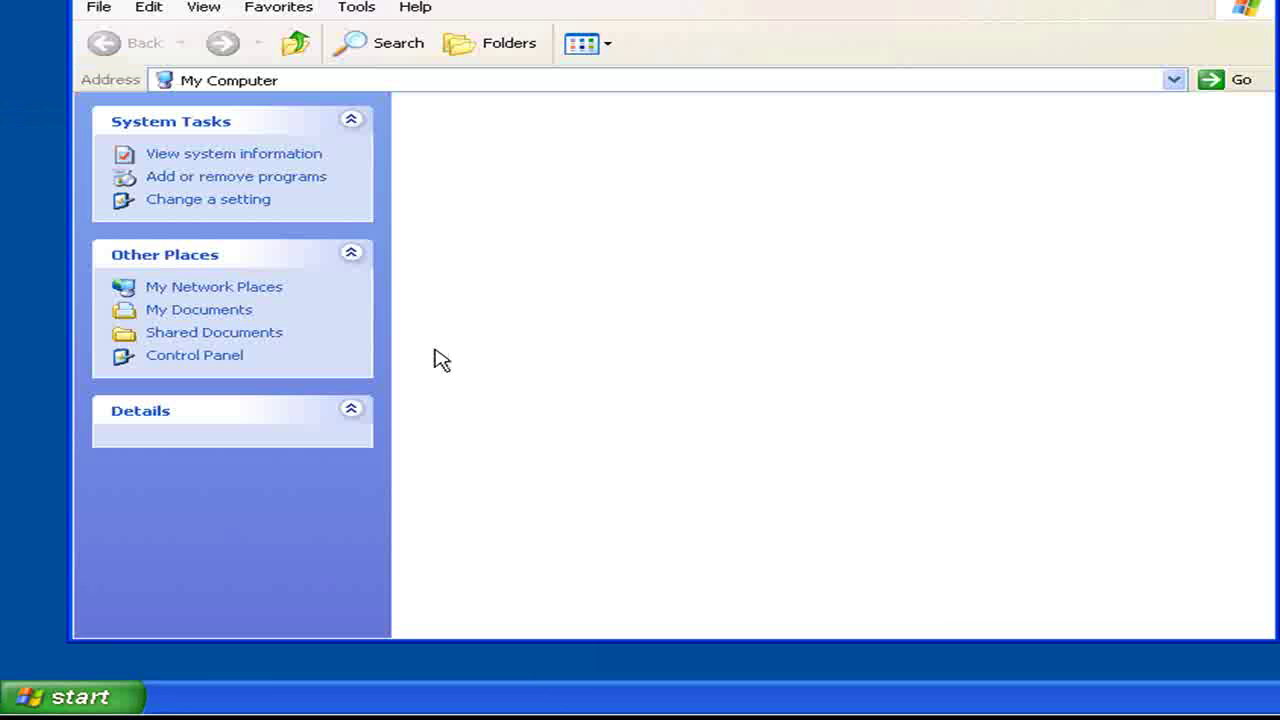
{"action": "double_click", "coordinate": [566, 271]}
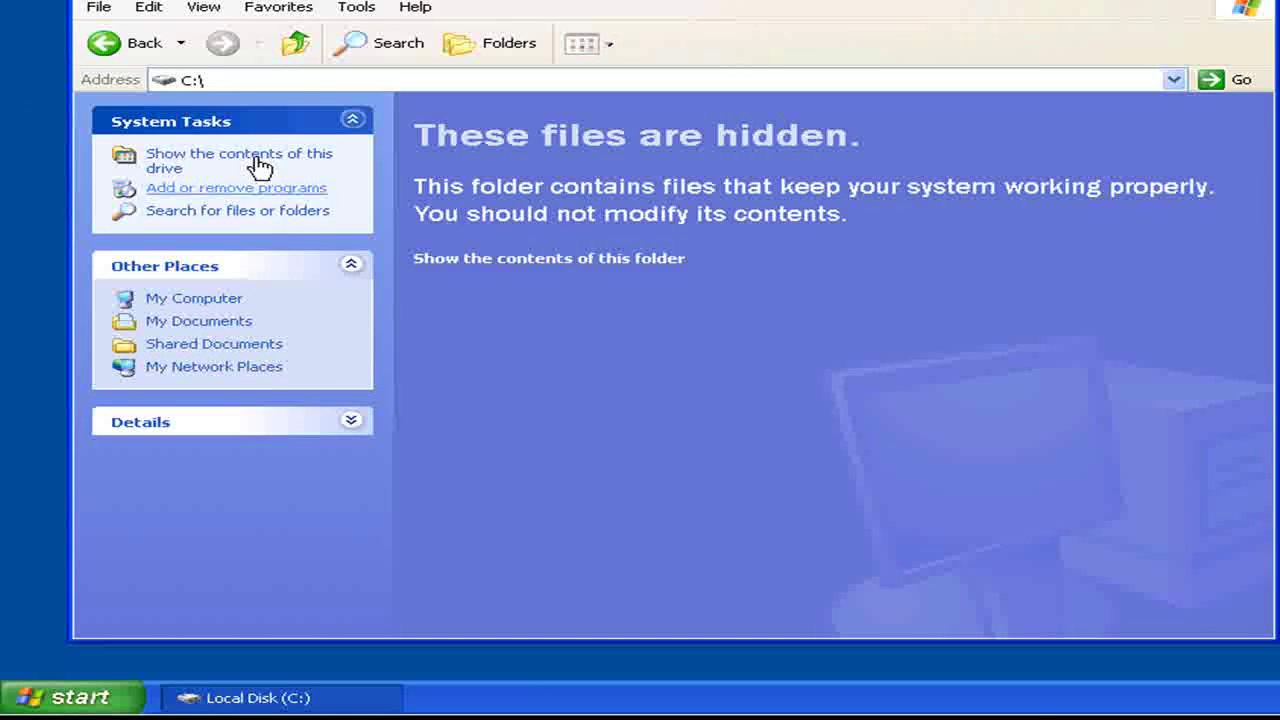
{"action": "left_click", "coordinate": [253, 163]}
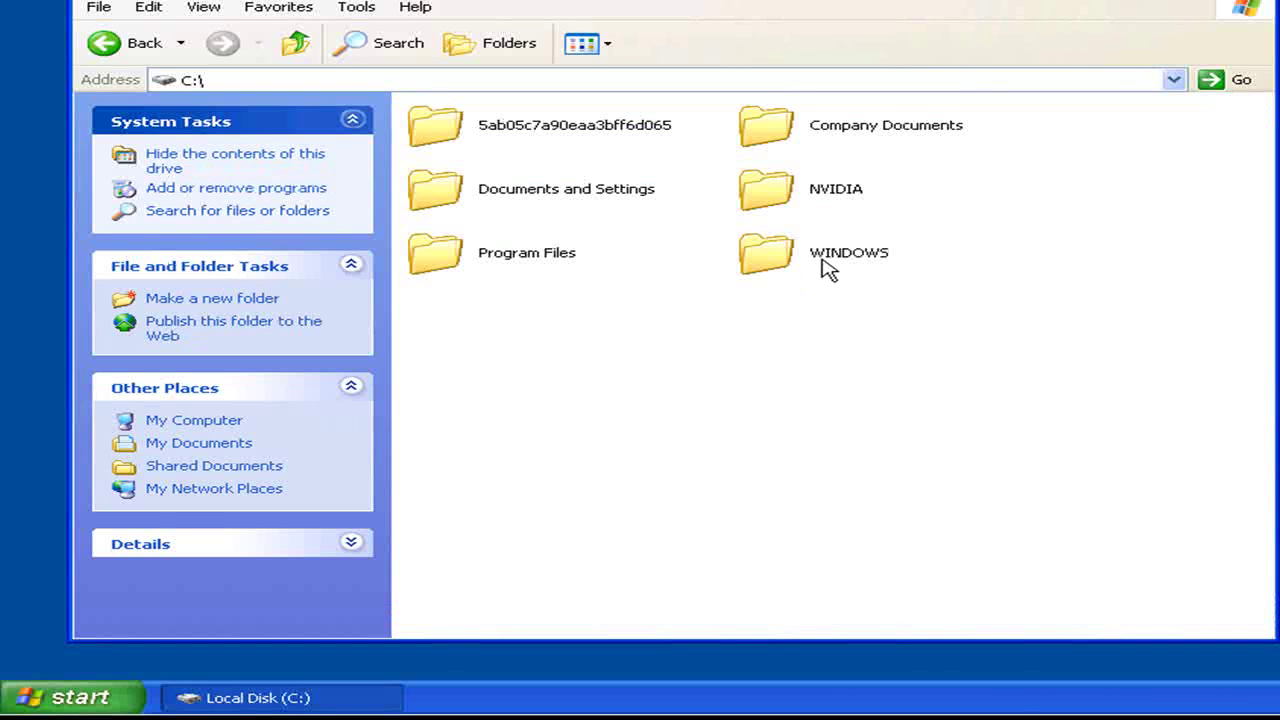
{"action": "double_click", "coordinate": [881, 128]}
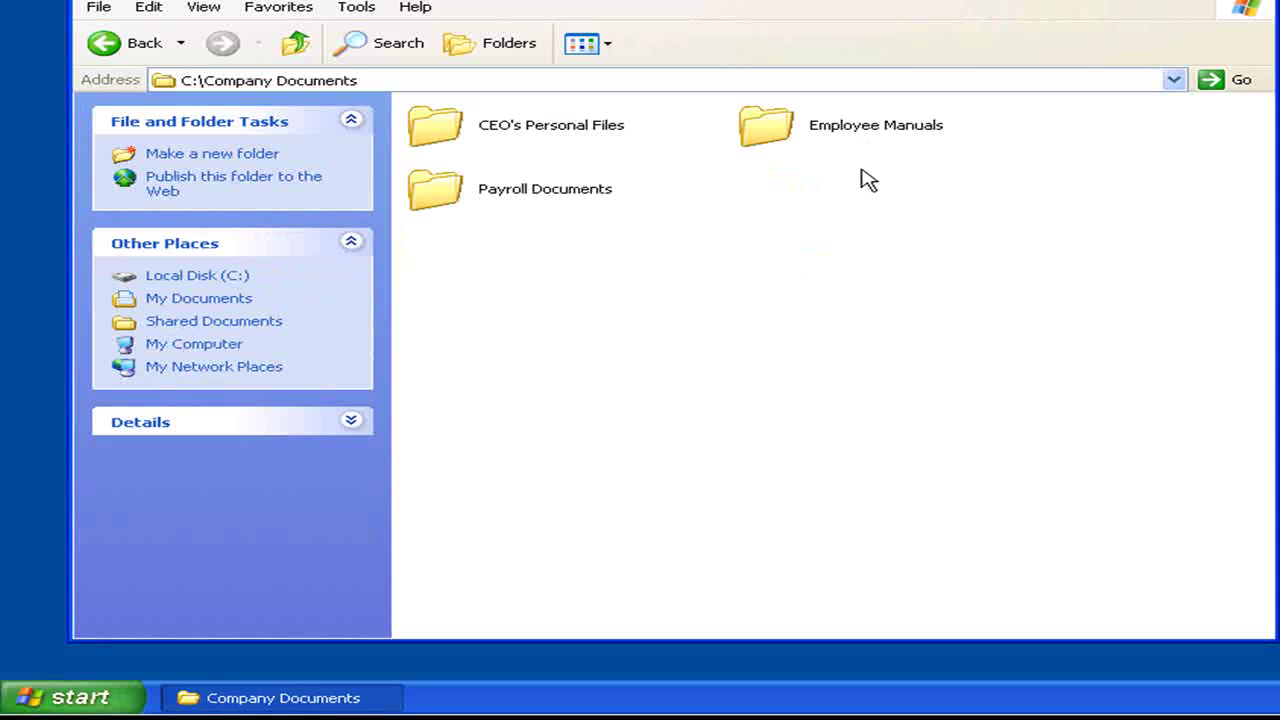
{"action": "double_click", "coordinate": [608, 128]}
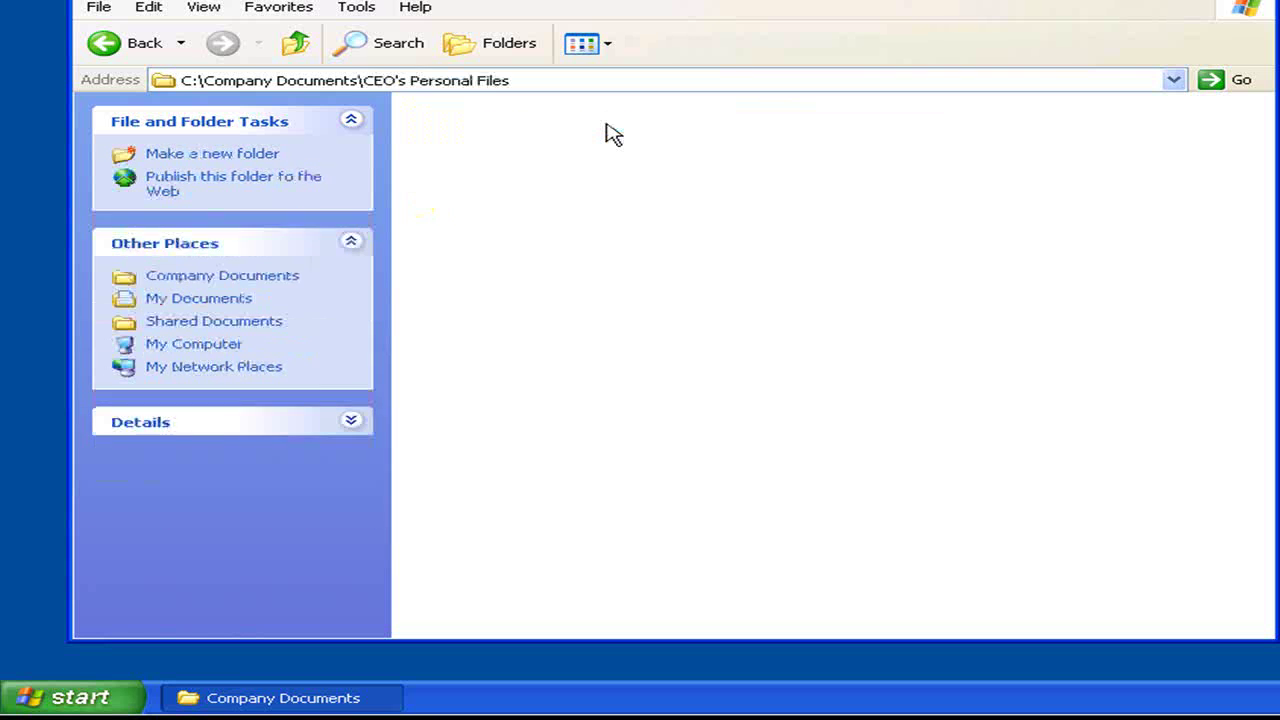
- Go back and open the Salaries file from Payroll Documents
{"action": "key", "text": "BackSpace"}
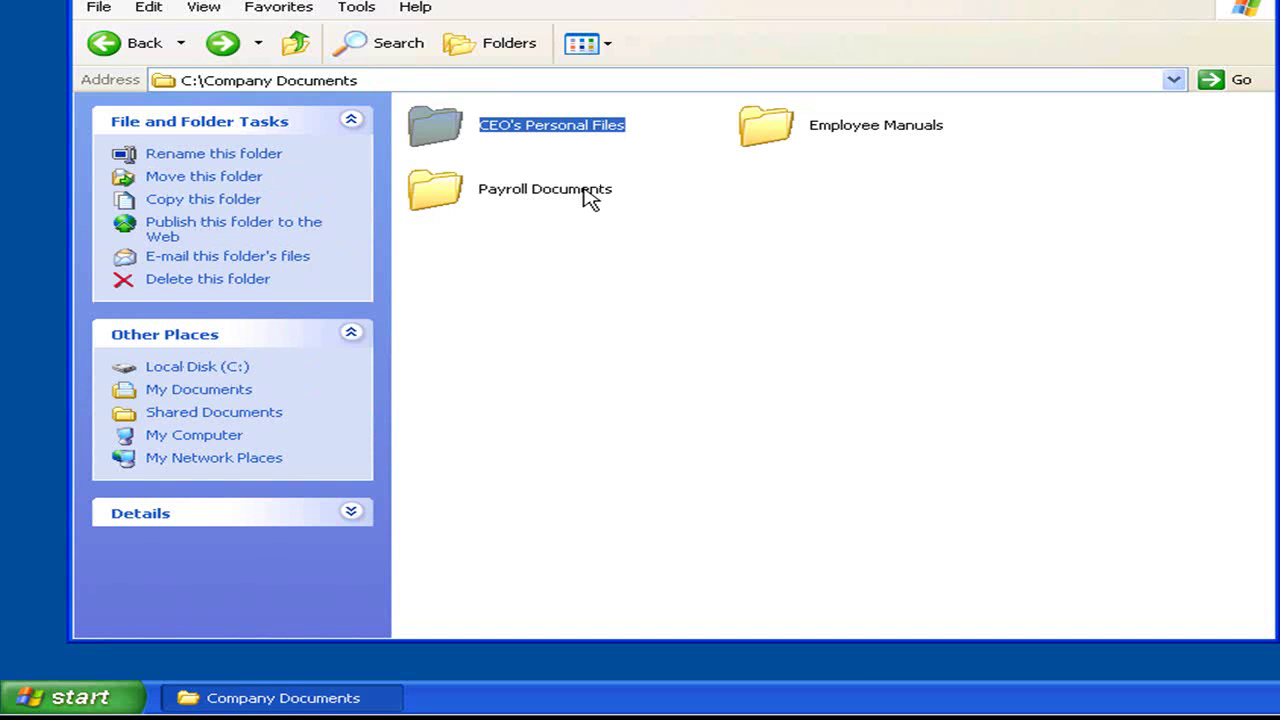
{"action": "double_click", "coordinate": [589, 199]}
{"action": "double_click", "coordinate": [506, 125]}
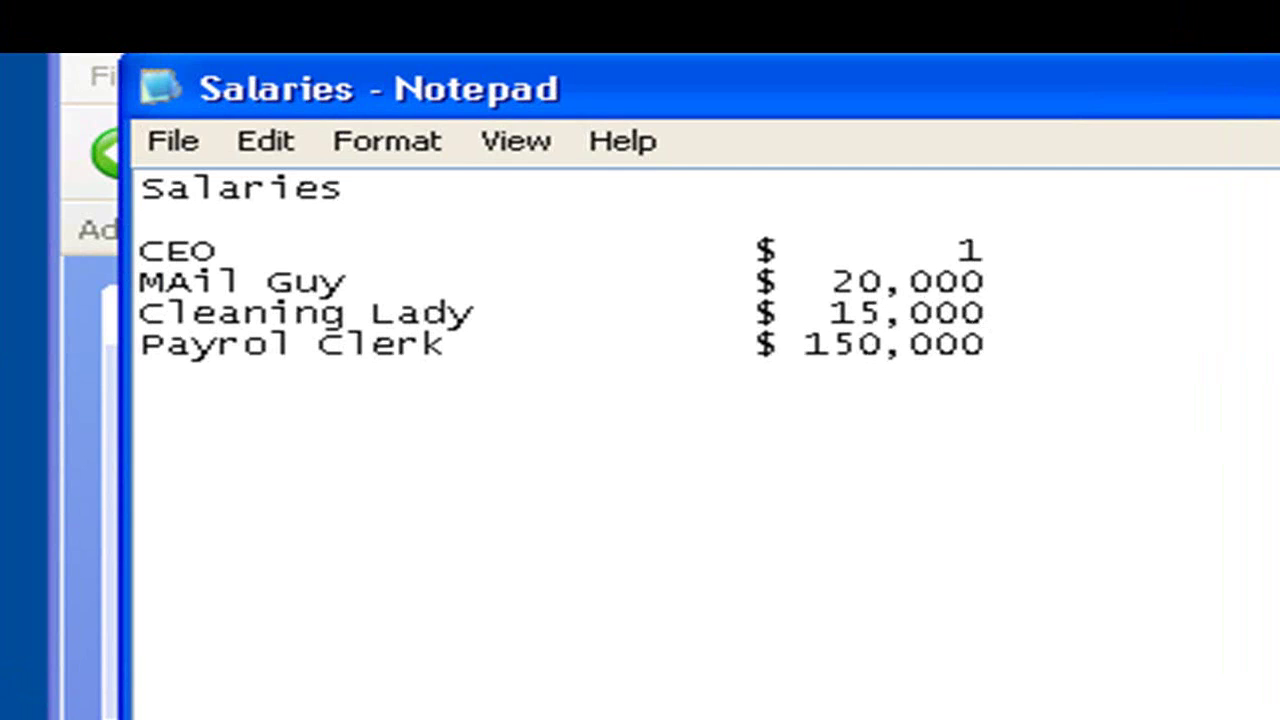
- Close the Salaries Notepad window and return to C:\Company Documents
{"action": "key", "text": "alt+F4"}
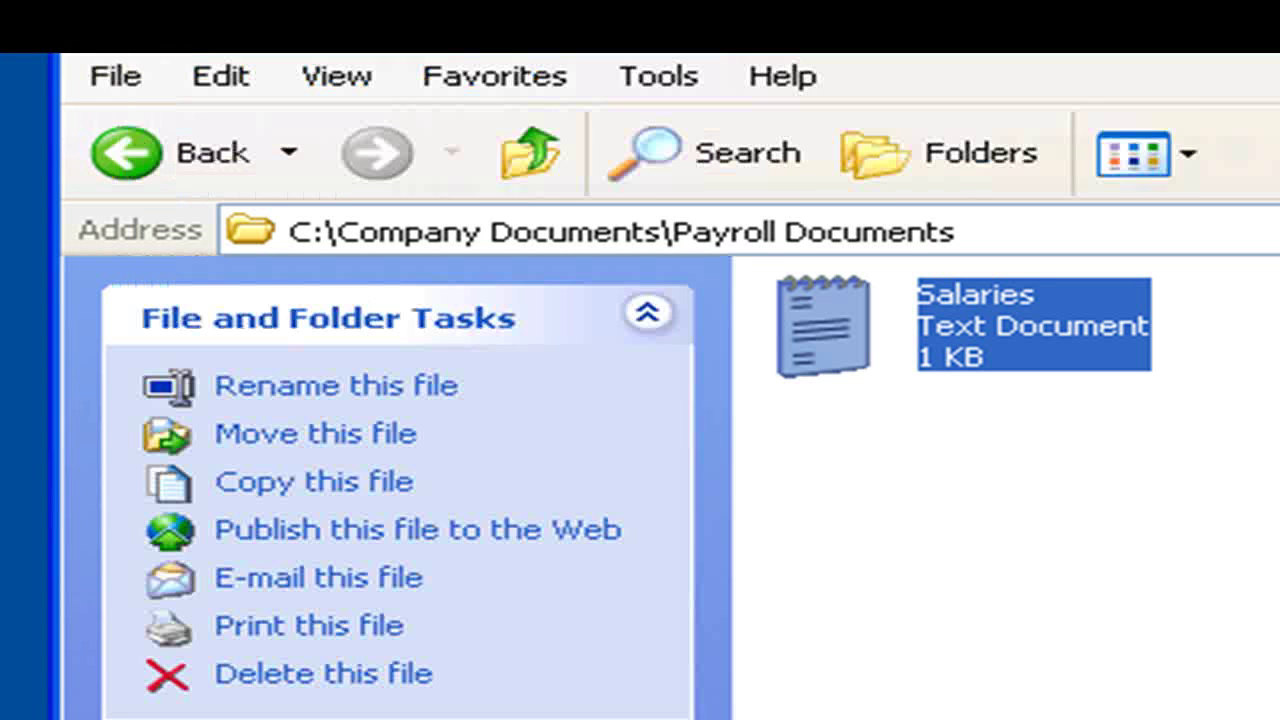
{"action": "left_click", "coordinate": [194, 162]}
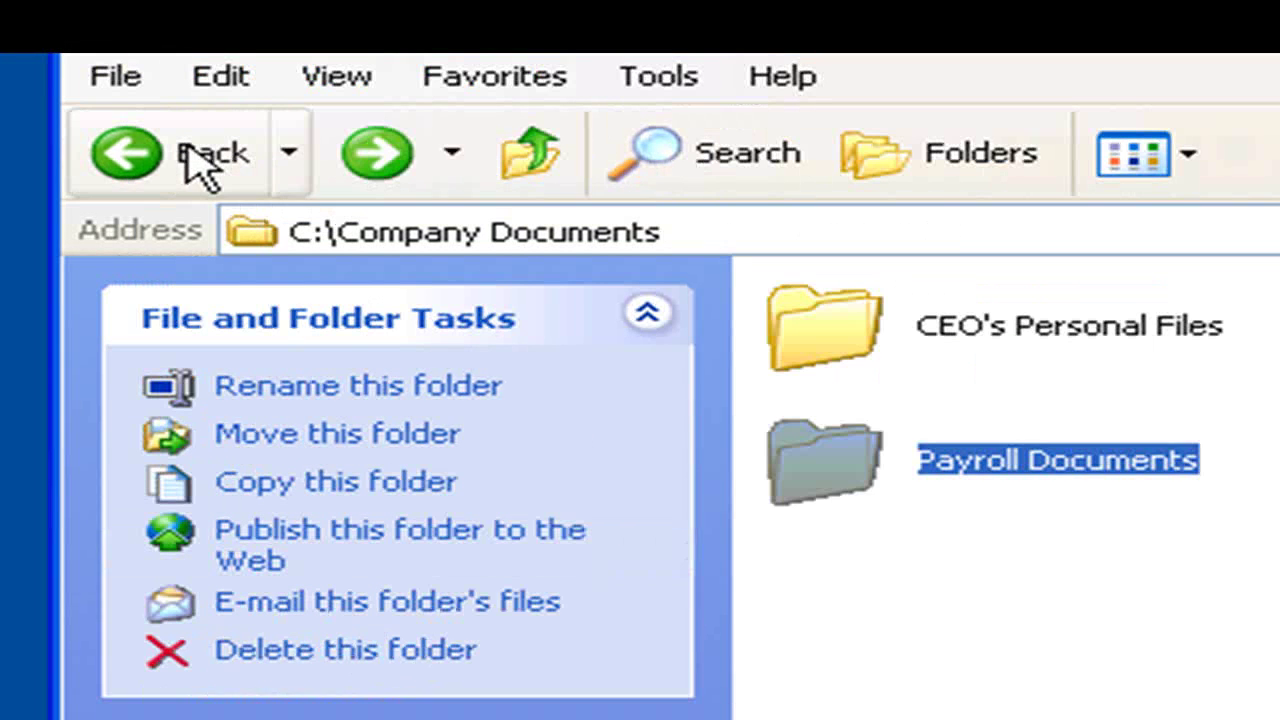